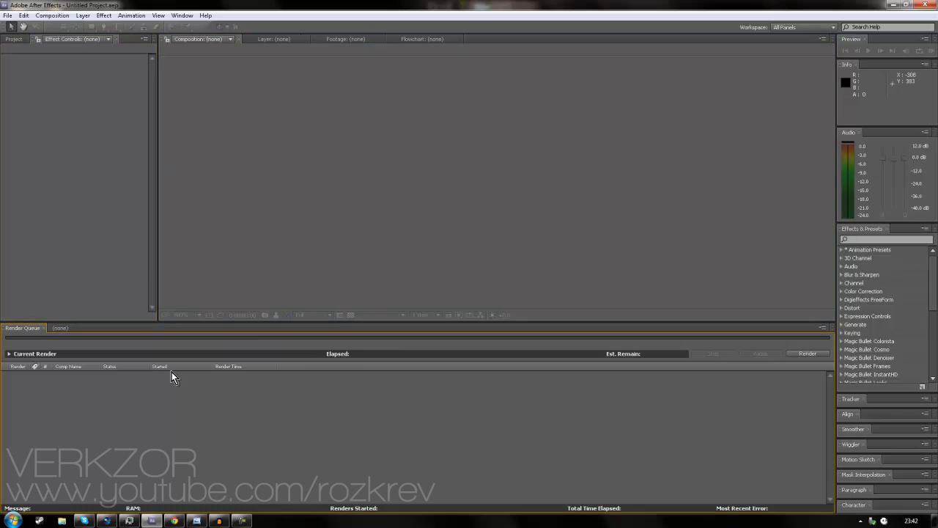
# Create a new composition named Comp 1 at 1280 x 720, 30 frames per second and 10 seconds long
pyautogui.click(149, 389)
pyautogui.click(51, 16)
pyautogui.click(53, 29)
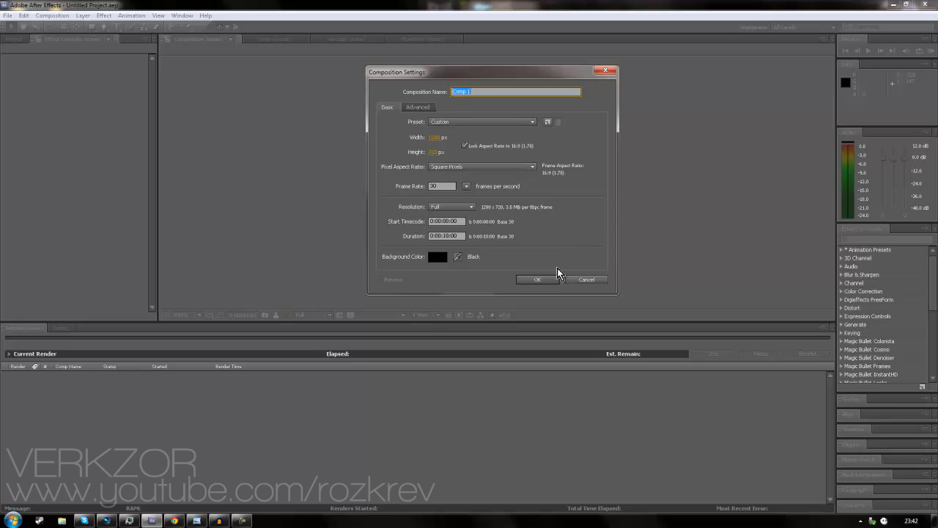
pyautogui.click(537, 284)
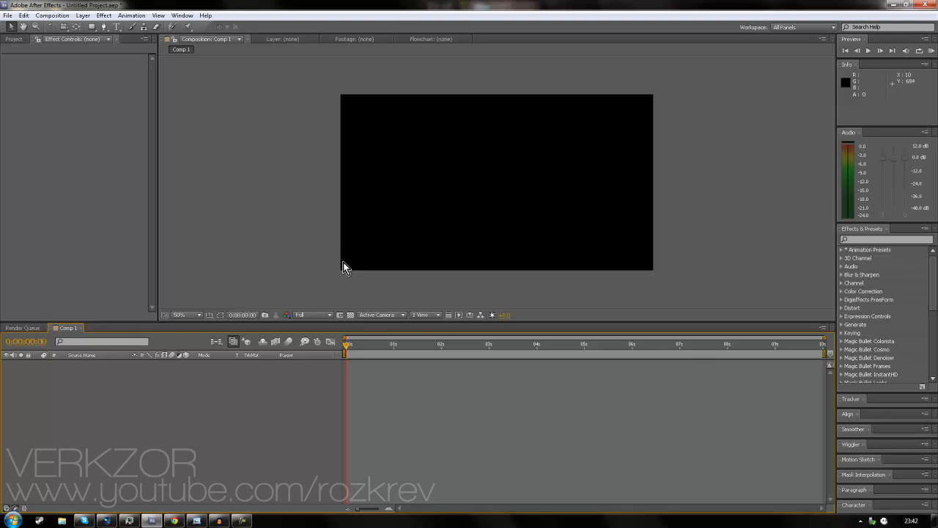
pyautogui.click(182, 314)
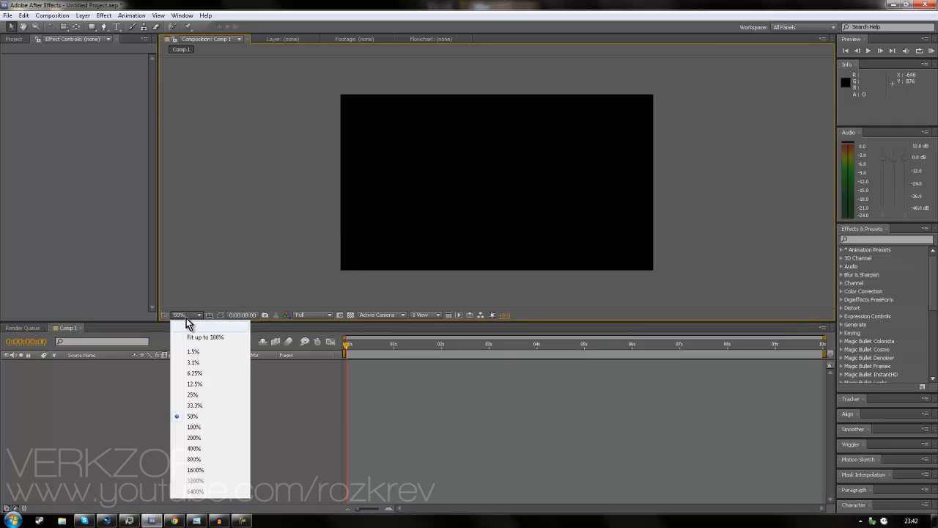
pyautogui.click(191, 329)
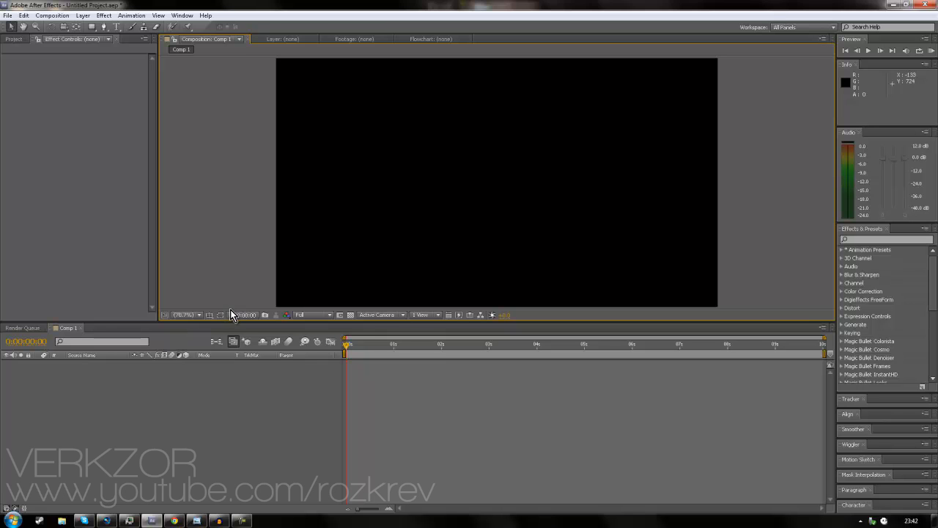
pyautogui.click(117, 26)
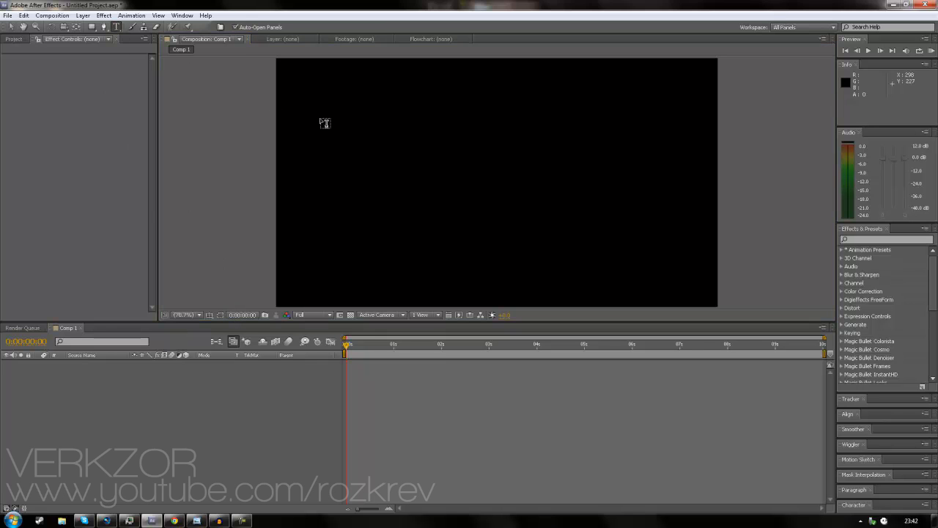
pyautogui.click(394, 140)
pyautogui.click(94, 358)
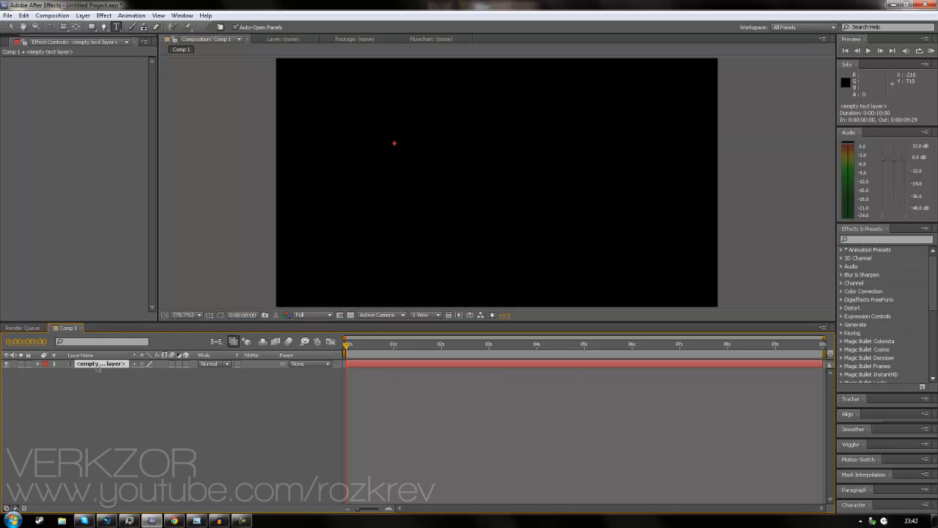
pyautogui.press('Delete')
# Add a new text layer to the composition reading "KEY FRAMING TUTORIAL"
pyautogui.click(81, 16)
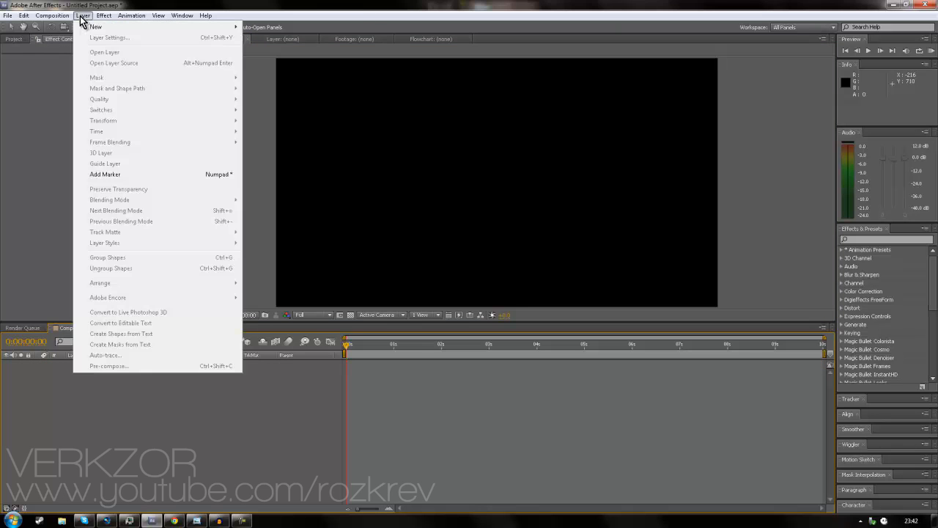
pyautogui.moveTo(84, 27)
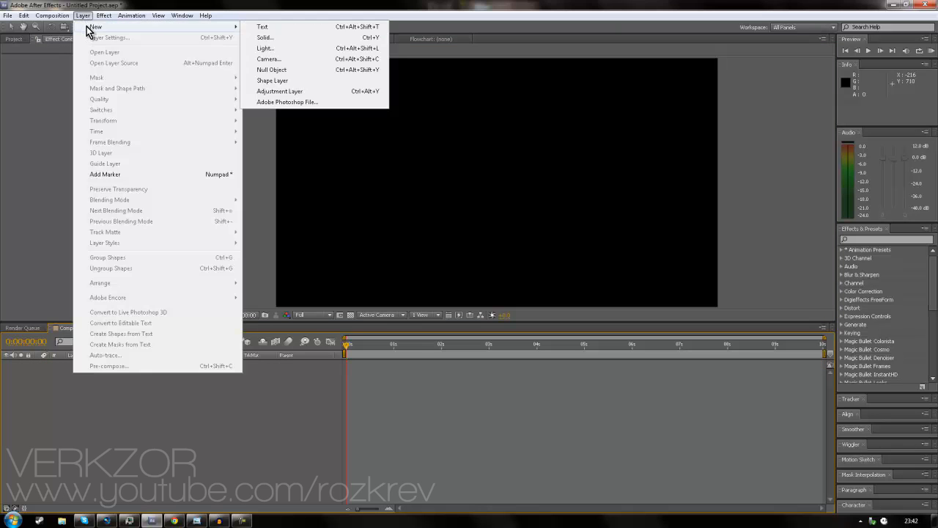
pyautogui.click(264, 28)
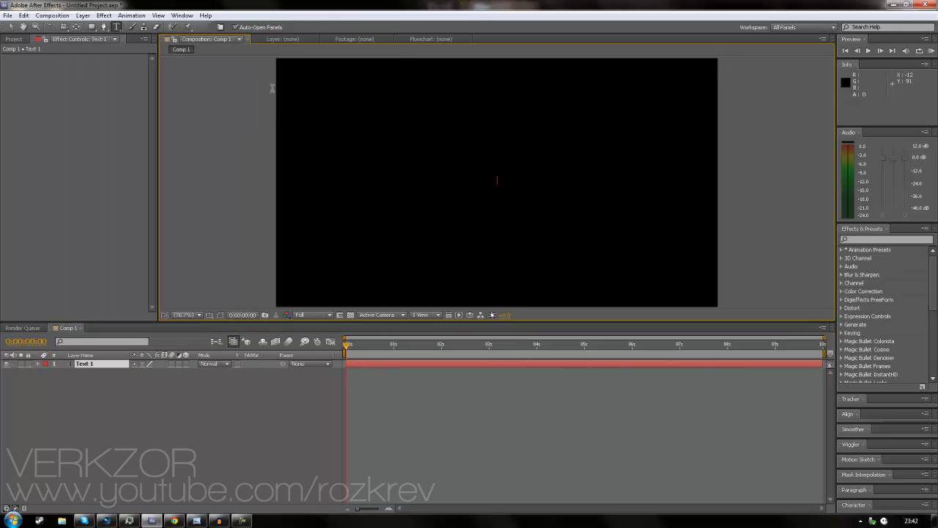
pyautogui.write('TUTORIAL')
pyautogui.press('Home')
pyautogui.write('KEYT')
pyautogui.press('BackSpace')
pyautogui.press('BackSpace')
pyautogui.write('FRAMING')
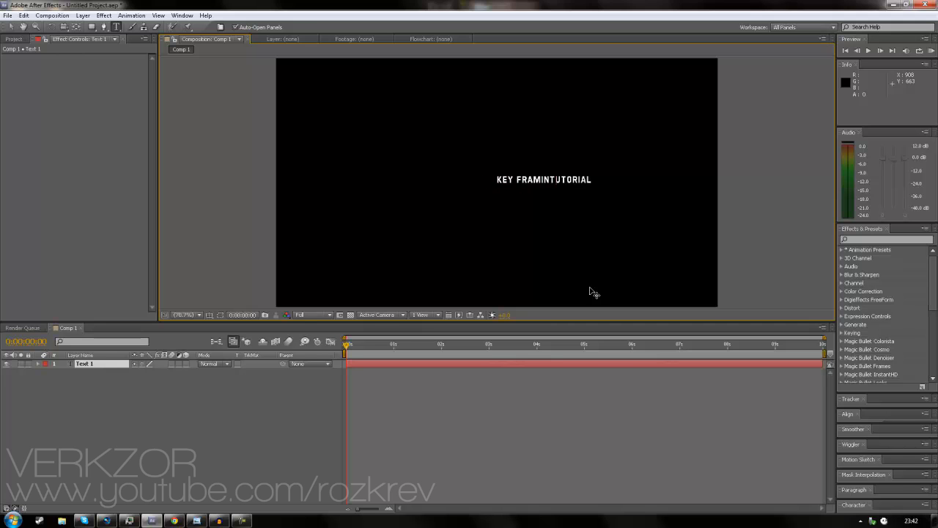
pyautogui.click(10, 27)
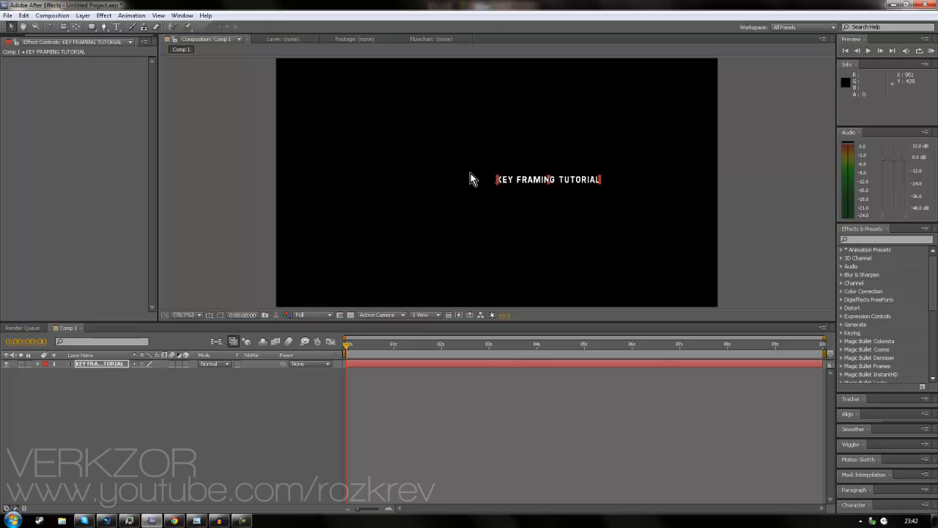
# Move the text layer roughly to the middle of the frame, at about 478, 364
pyautogui.click(212, 378)
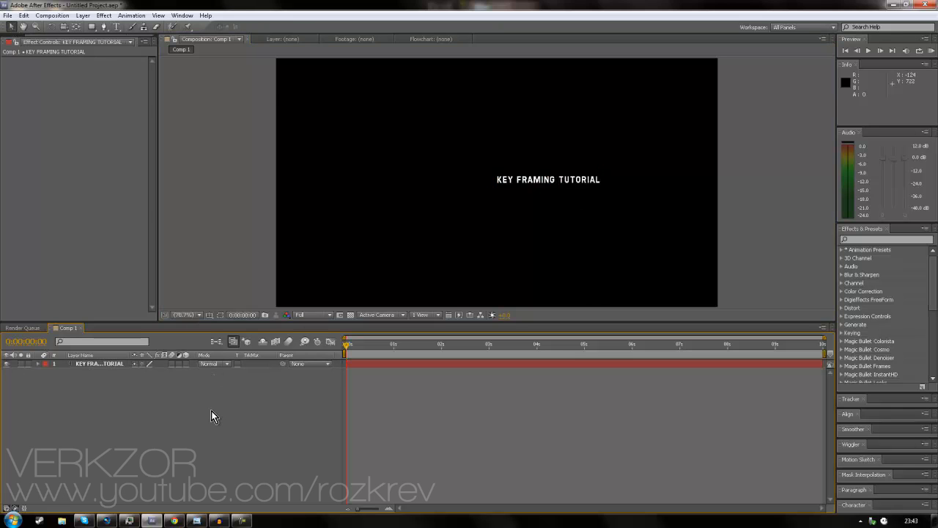
pyautogui.scroll(-3, 557, 253)
pyautogui.scroll(2, 557, 253)
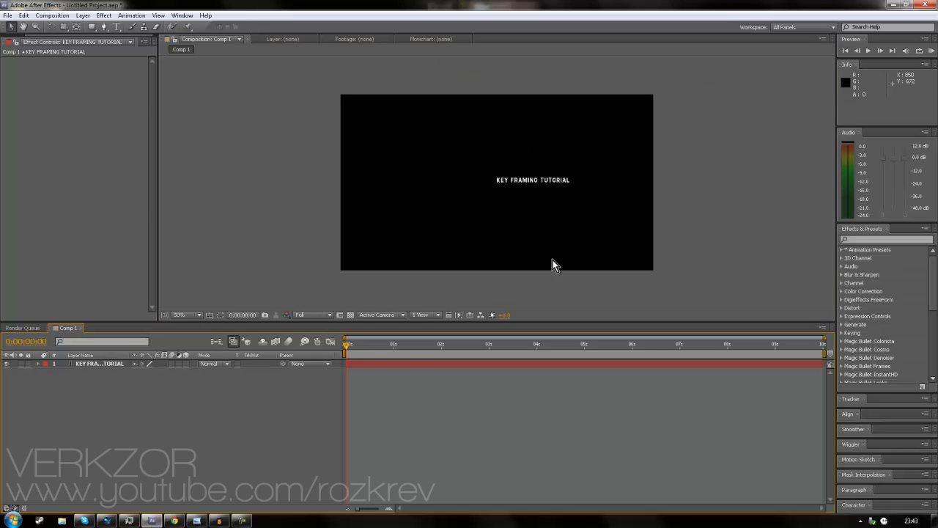
pyautogui.click(532, 183)
pyautogui.moveTo(516, 182); pyautogui.dragTo(483, 183)
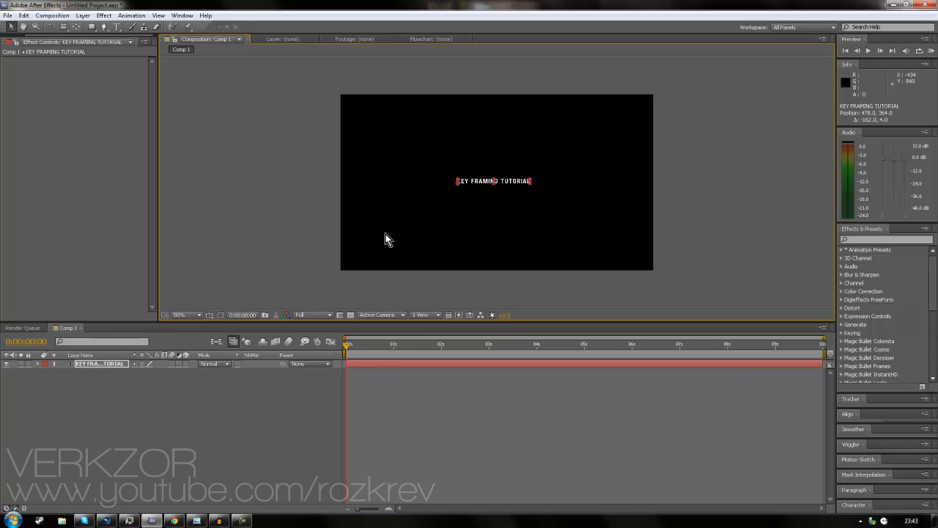
# Show the Title/Action Safe guides over the composition to check where the text sits against the centre mark
pyautogui.click(209, 314)
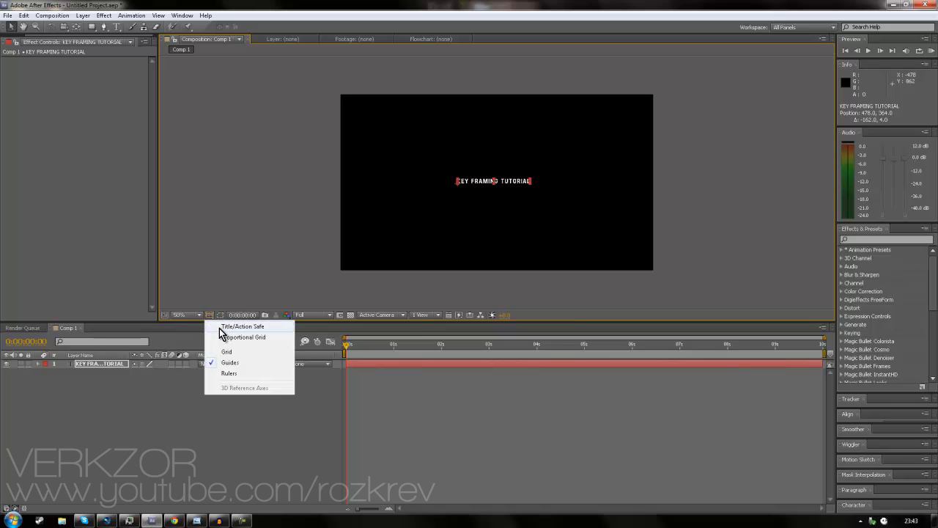
pyautogui.click(224, 327)
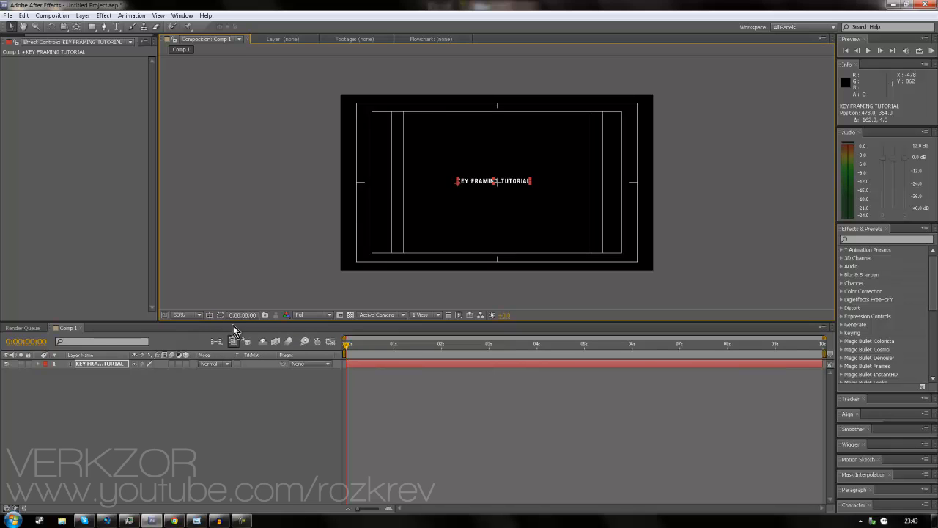
pyautogui.scroll(2, 507, 200)
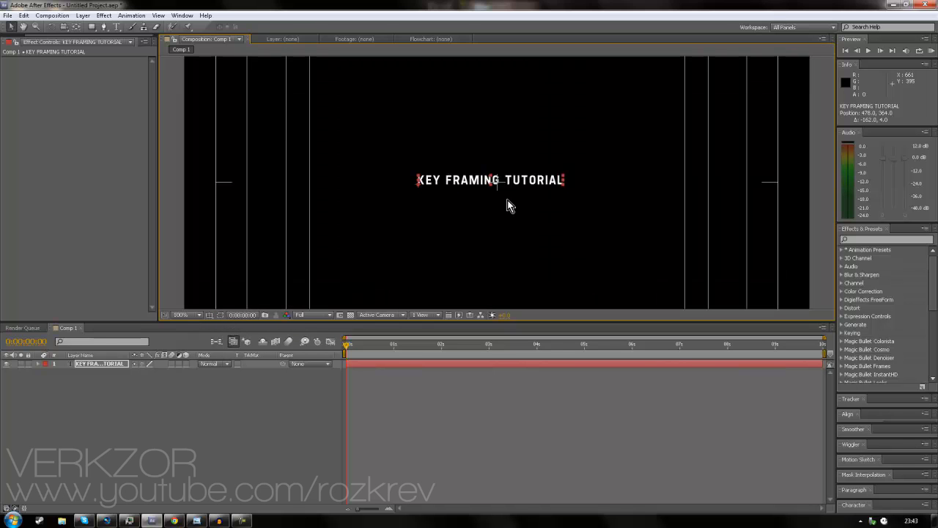
pyautogui.scroll(-2, 507, 198)
pyautogui.scroll(2, 499, 206)
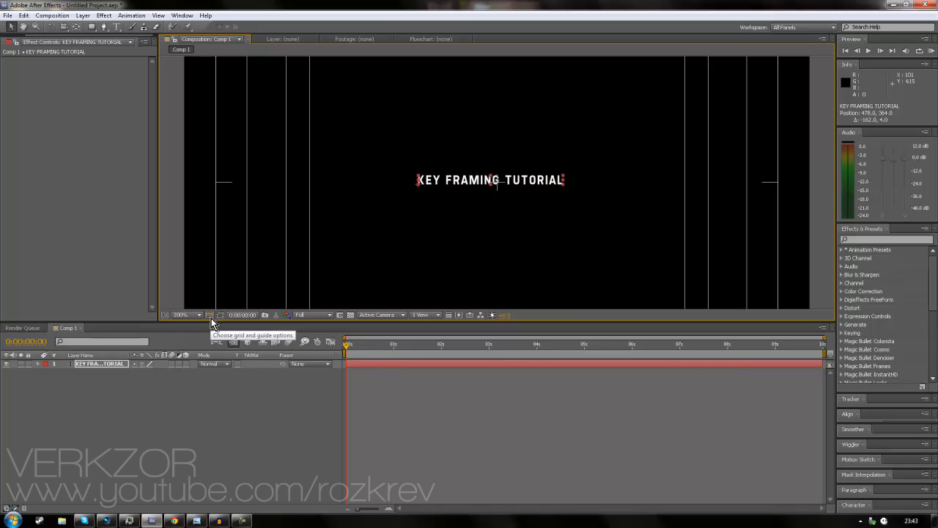
pyautogui.scroll(-2, 308, 250)
pyautogui.scroll(2, 396, 233)
pyautogui.scroll(-2, 513, 192)
pyautogui.scroll(2, 543, 185)
pyautogui.scroll(-2, 604, 135)
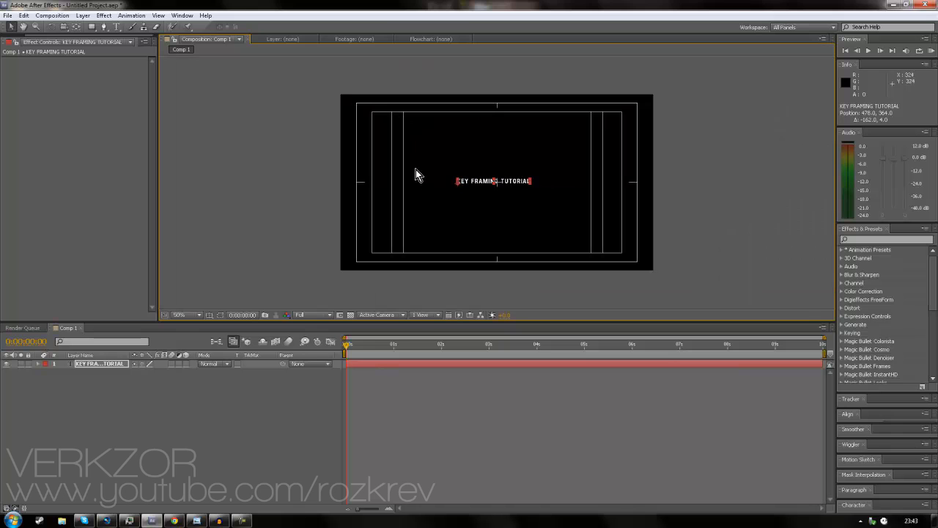
# Align the middle of the text with the guides' centre cross, at position 492, 366.5
pyautogui.scroll(4, 415, 170)
pyautogui.click(122, 363)
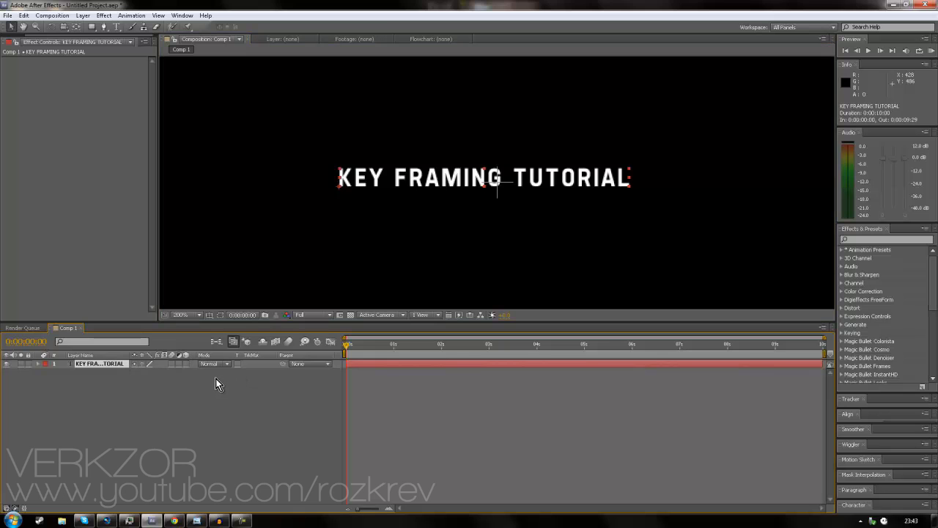
pyautogui.moveTo(514, 179); pyautogui.dragTo(529, 181)
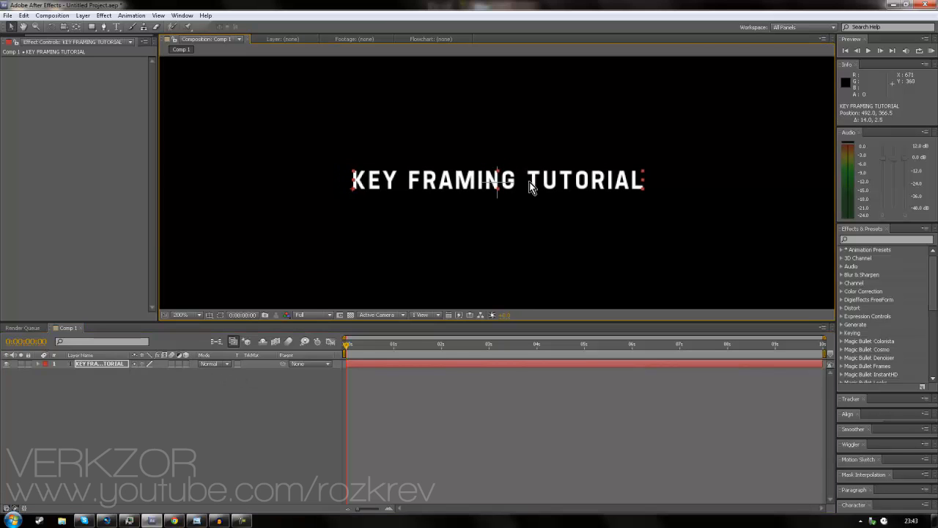
pyautogui.scroll(-3, 445, 251)
pyautogui.scroll(2, 435, 258)
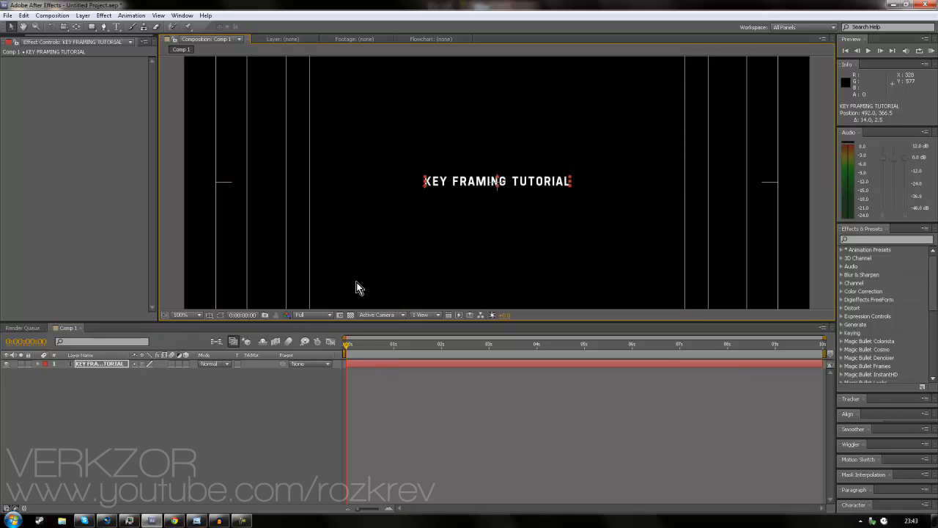
pyautogui.click(120, 419)
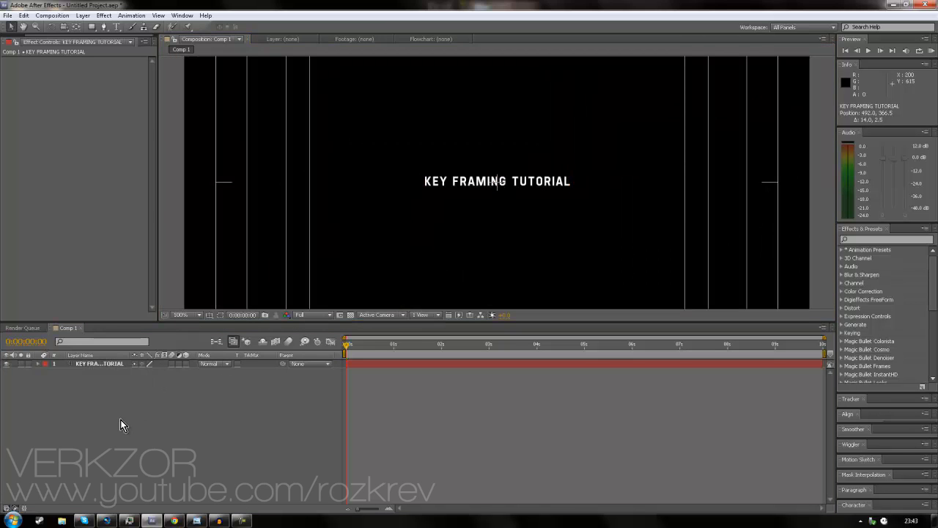
# View the text layer's Scale, Position and Opacity properties in turn, and go to the composition's last frame
pyautogui.click(95, 363)
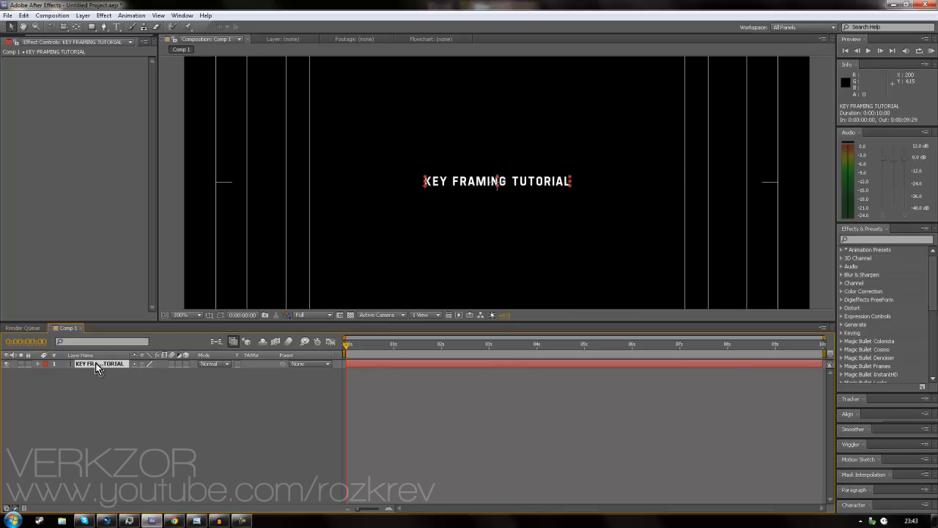
pyautogui.press('s')
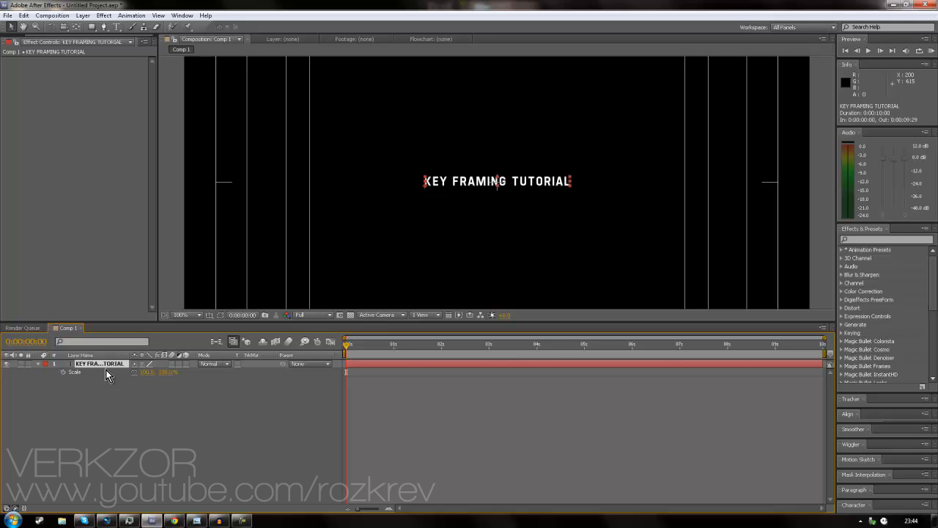
pyautogui.click(98, 388)
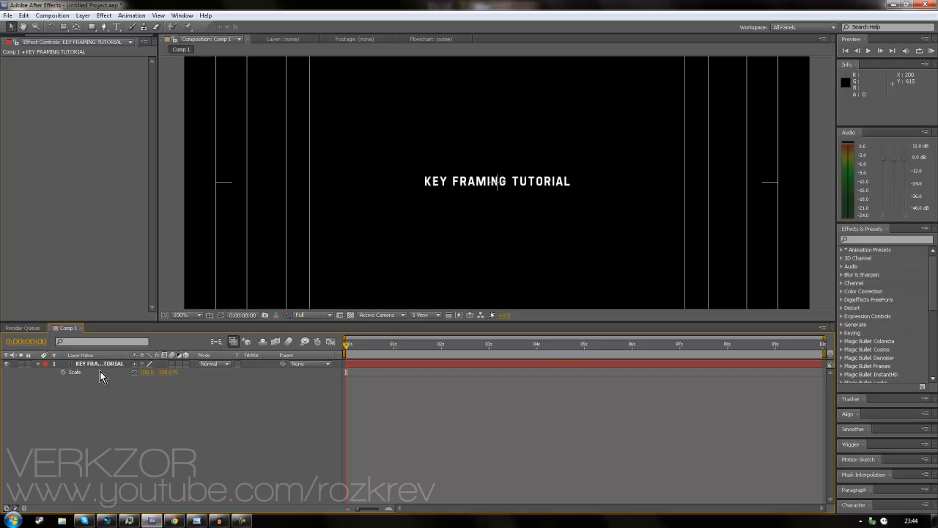
pyautogui.click(101, 364)
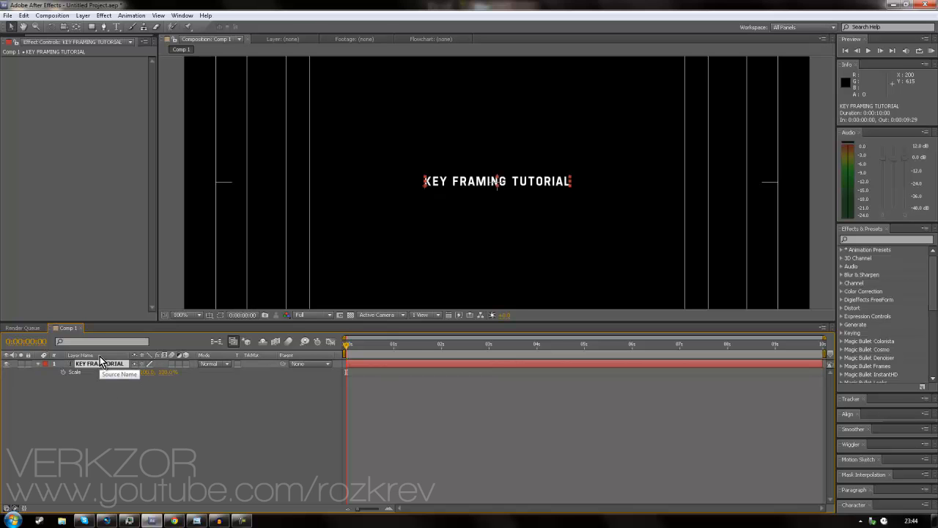
pyautogui.press('p')
pyautogui.press('s')
pyautogui.press('t')
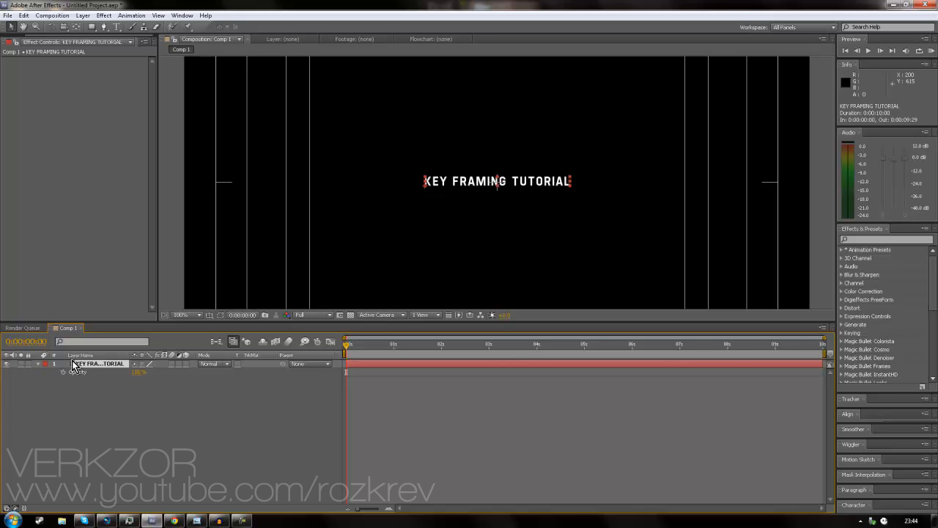
pyautogui.press('End')
# Reveal the text layer's Rotation property, try a slight clockwise rotation, and undo it
pyautogui.press('r')
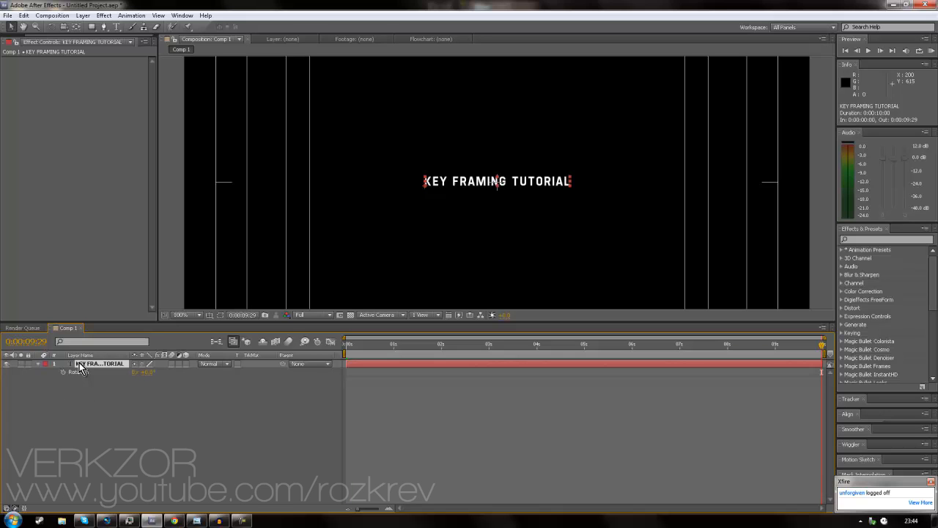
pyautogui.moveTo(148, 372)
pyautogui.mouseDown()
pyautogui.moveTo(169, 373)
pyautogui.moveTo(154, 375)
pyautogui.mouseUp()
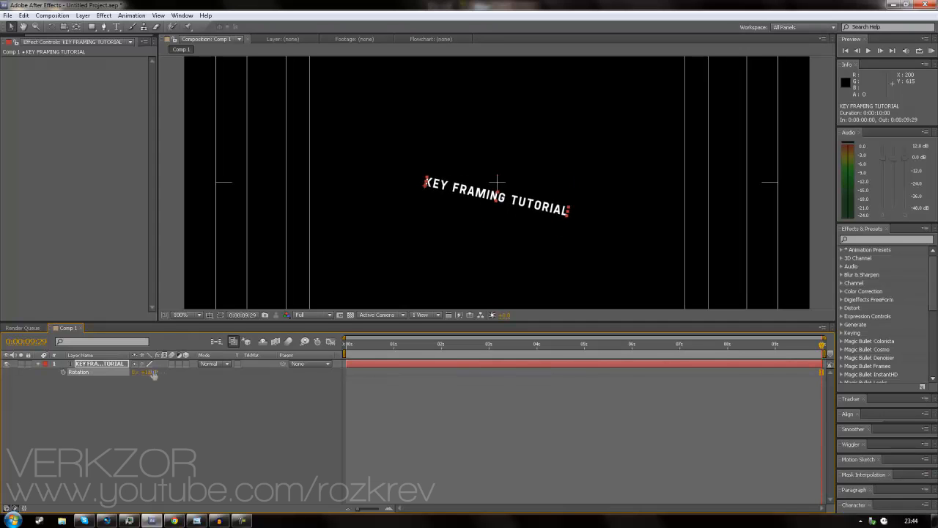
pyautogui.hotkey('ctrl', 'z')
pyautogui.click(150, 384)
pyautogui.click(113, 366)
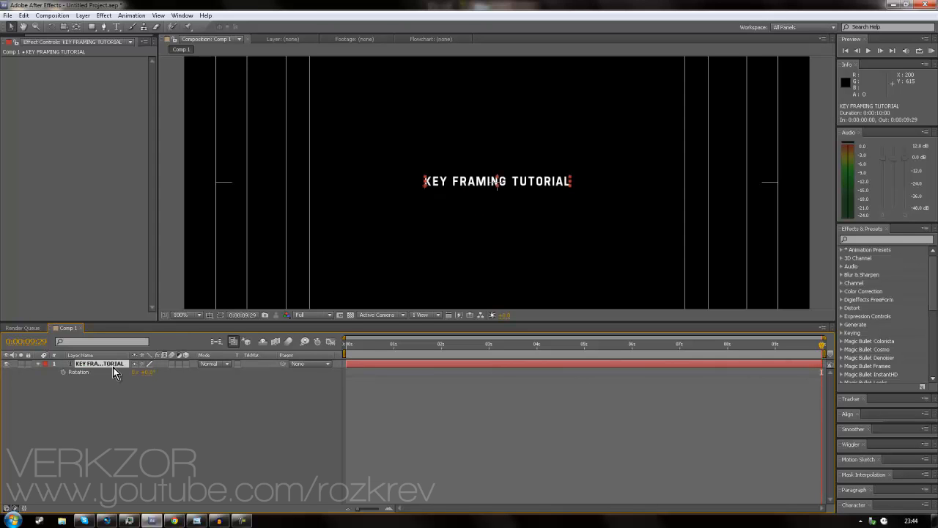
# Reveal the text layer's Position property and shift the text horizontally to an X position of about 528
pyautogui.press('p')
pyautogui.scroll(2, 423, 193)
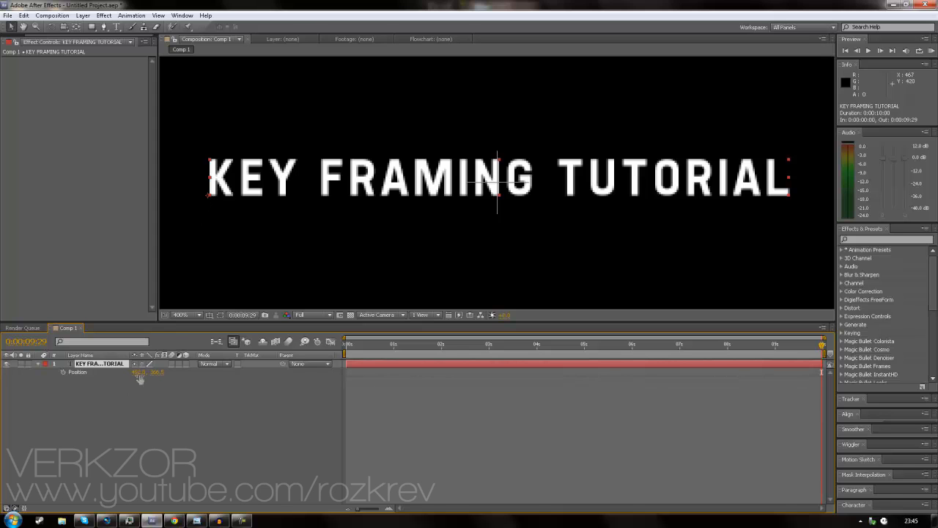
pyautogui.moveTo(137, 372)
pyautogui.mouseDown()
pyautogui.moveTo(236, 372)
pyautogui.moveTo(154, 370)
pyautogui.mouseUp()
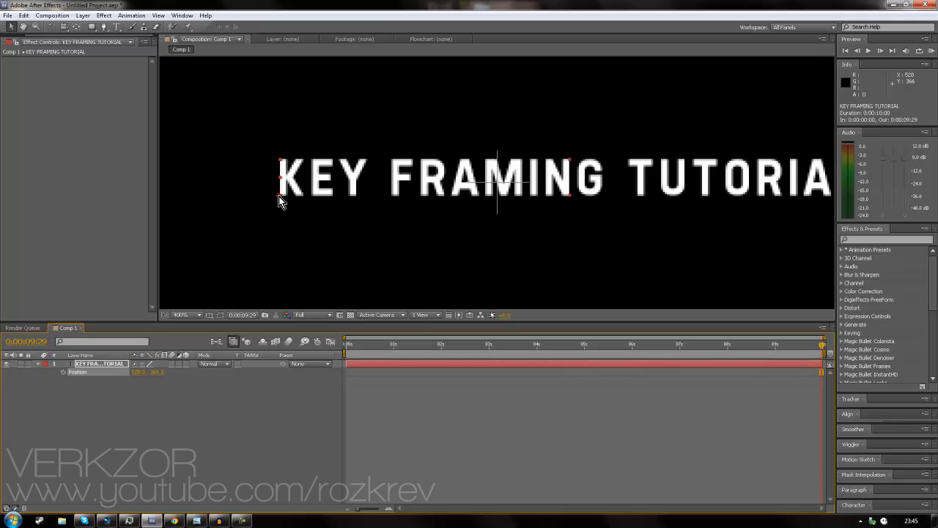
pyautogui.press(',')
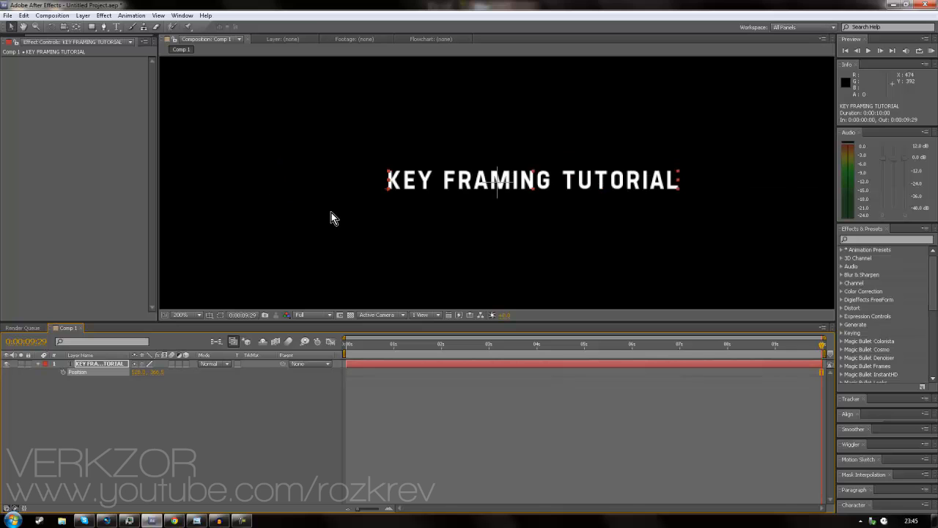
pyautogui.press('.')
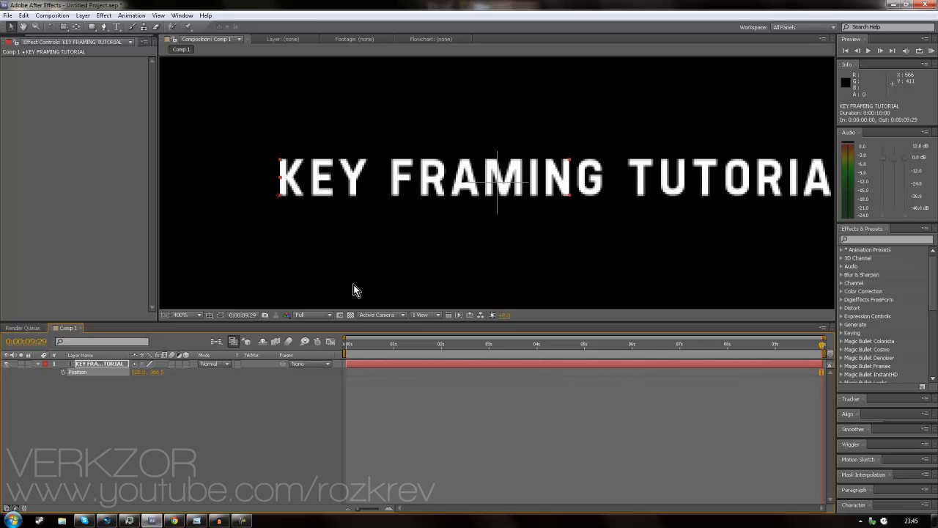
# Move the text layer's anchor point to the middle of the text with the Pan Behind tool
pyautogui.click(76, 28)
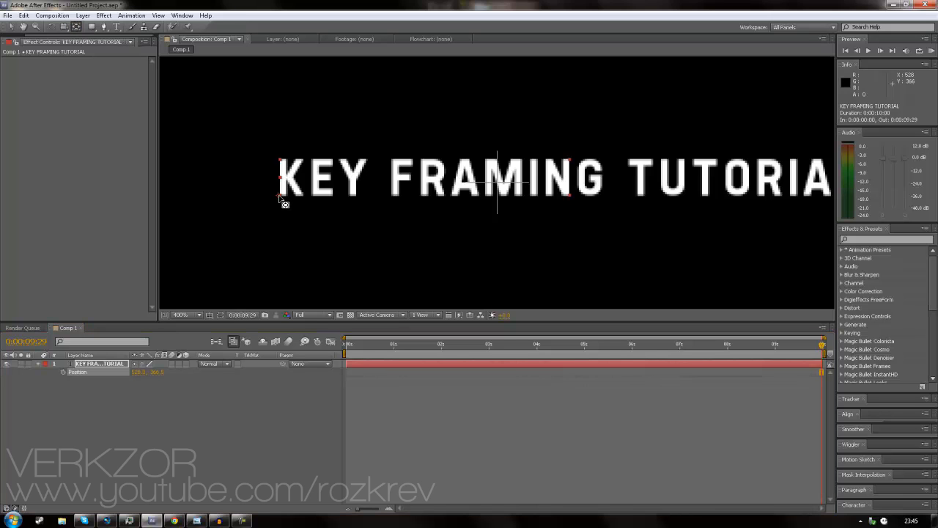
pyautogui.moveTo(284, 203); pyautogui.dragTo(575, 186)
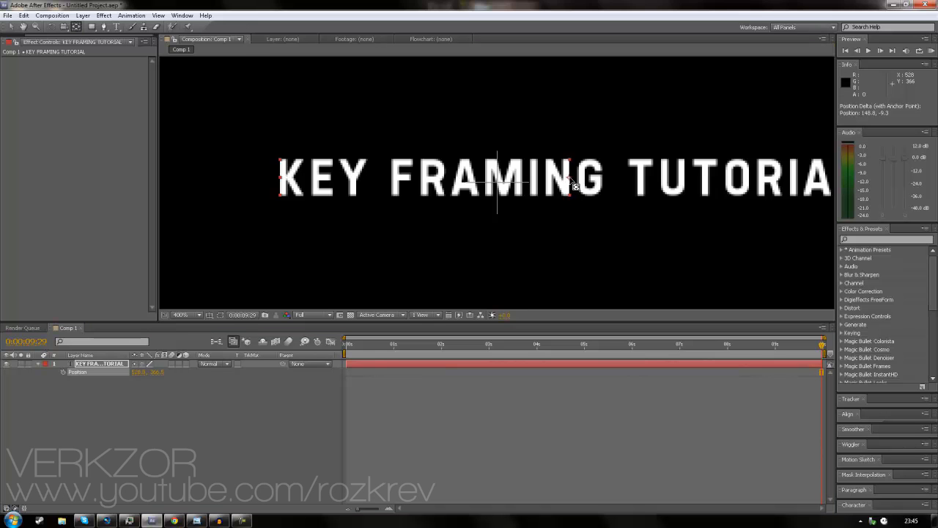
pyautogui.press(',')
# Move the text back to the composition's centre, scale it to 117%, and fit the whole composition in view
pyautogui.click(11, 26)
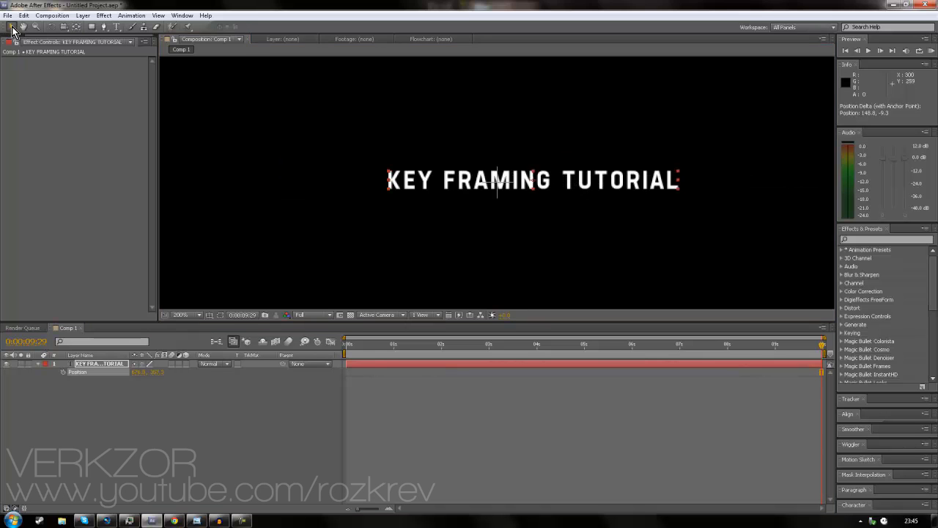
pyautogui.moveTo(488, 181); pyautogui.dragTo(463, 189)
pyautogui.press('s')
pyautogui.moveTo(142, 373); pyautogui.dragTo(150, 373)
pyautogui.scroll(-2, 424, 221)
pyautogui.scroll(2, 426, 233)
pyautogui.scroll(-1, 433, 234)
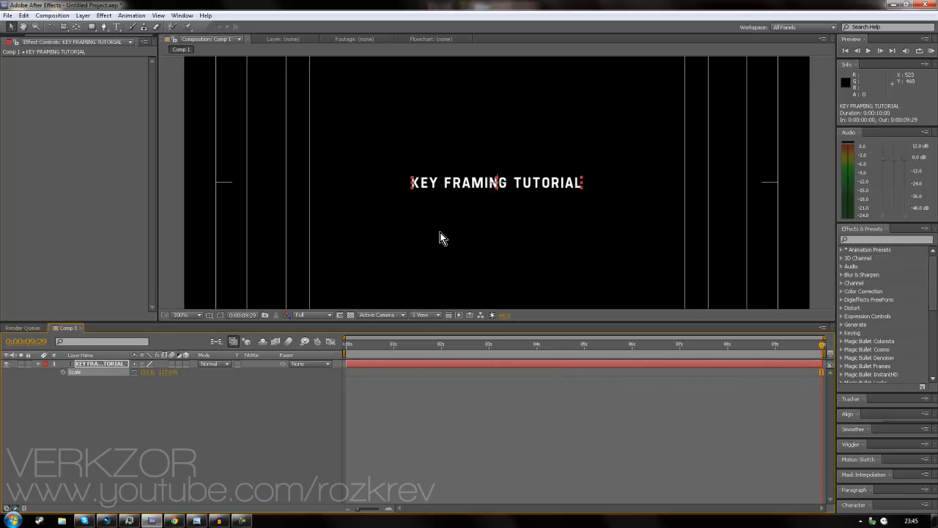
pyautogui.click(201, 316)
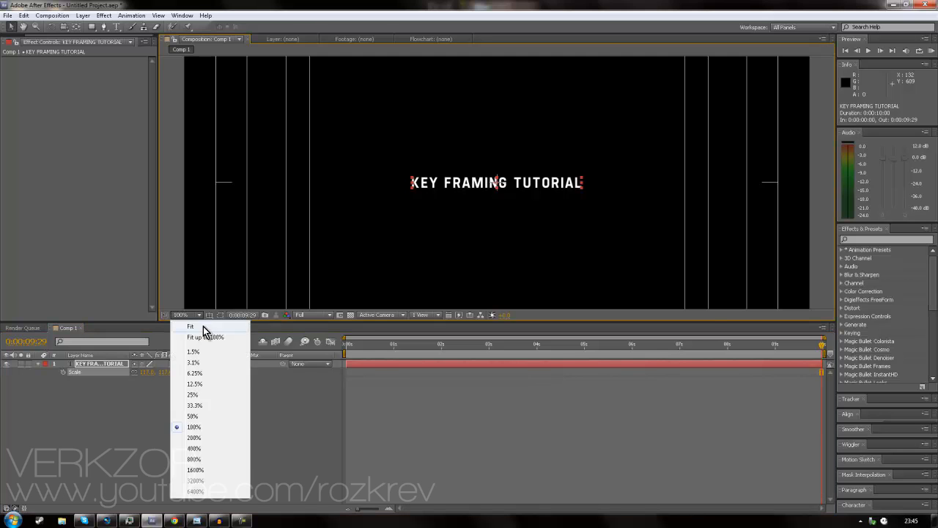
pyautogui.click(207, 330)
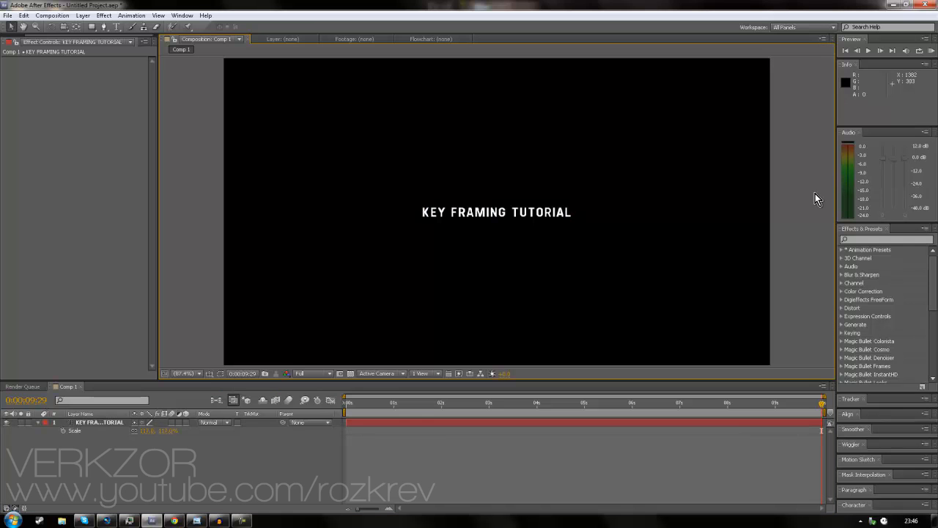
# Reveal the text layer's Position property and set its first keyframe at 0:00:00:00
pyautogui.click(80, 423)
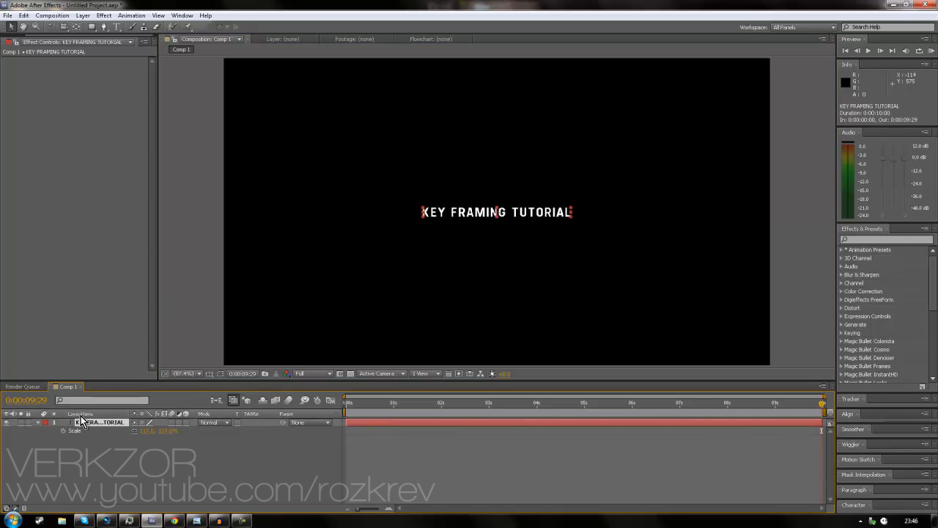
pyautogui.press('p')
pyautogui.click(344, 402)
pyautogui.click(63, 430)
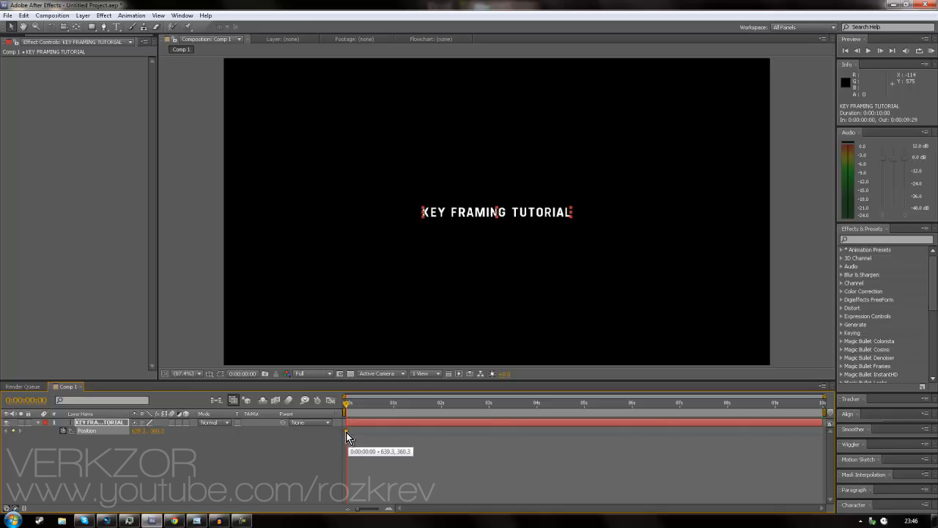
# Create a second Position keyframe at 0:00:02:00 with the text moved horizontally to an X position of about 786.3
pyautogui.moveTo(347, 433)
pyautogui.moveTo(346, 406); pyautogui.dragTo(406, 403)
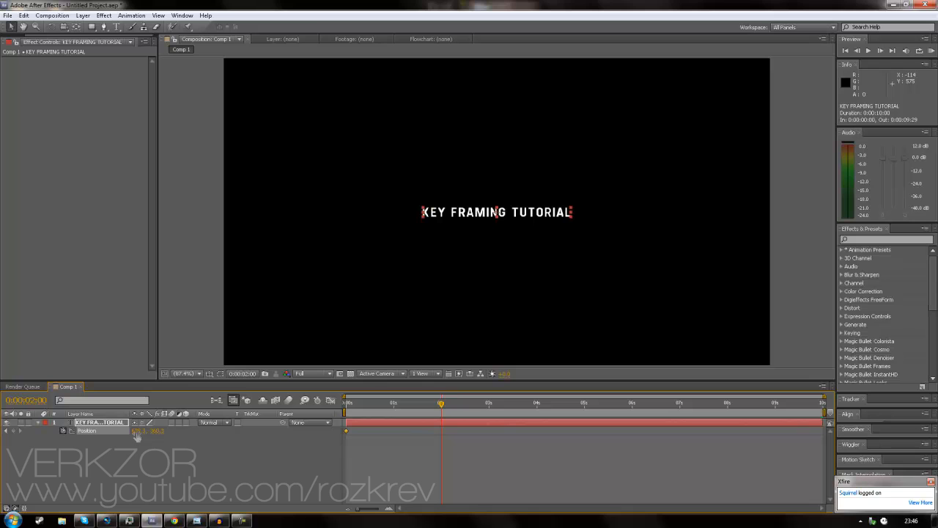
pyautogui.moveTo(137, 436); pyautogui.dragTo(206, 430)
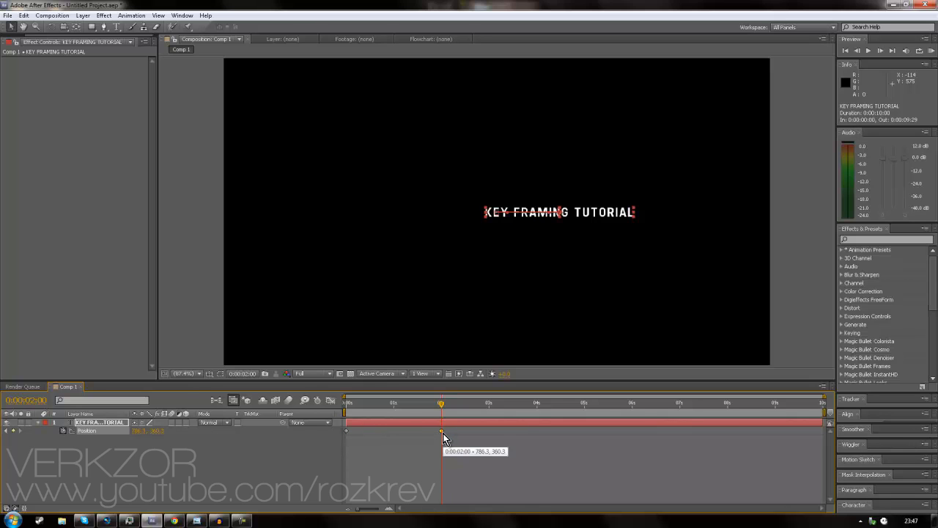
# Scrub between the two Position keyframes and switch the time display from timecode to frames
pyautogui.moveTo(441, 403); pyautogui.dragTo(345, 402)
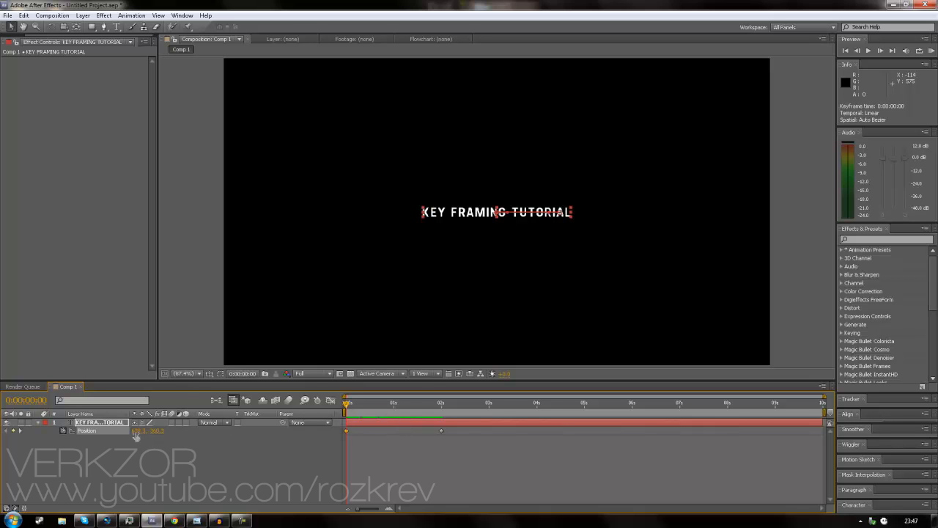
pyautogui.moveTo(347, 403); pyautogui.dragTo(443, 405)
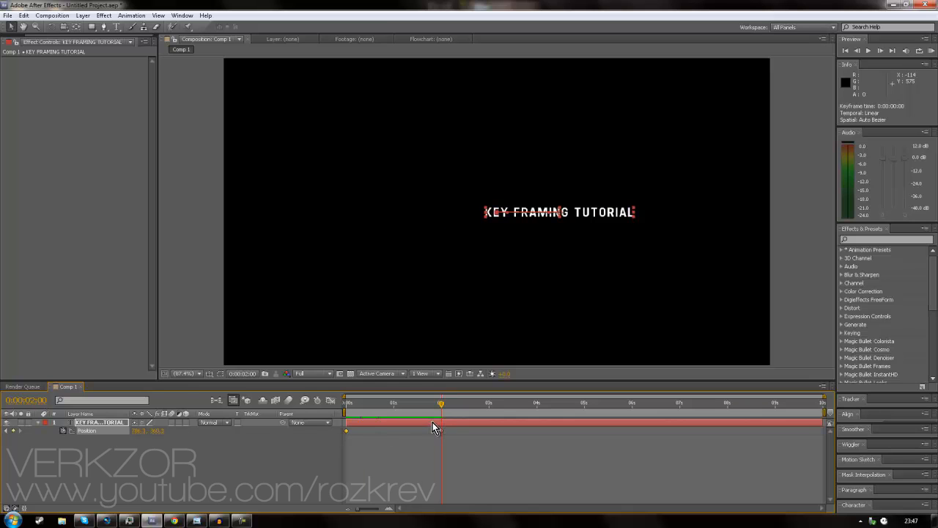
pyautogui.keyDown('ctrl'); pyautogui.click(28, 401); pyautogui.keyUp('ctrl')
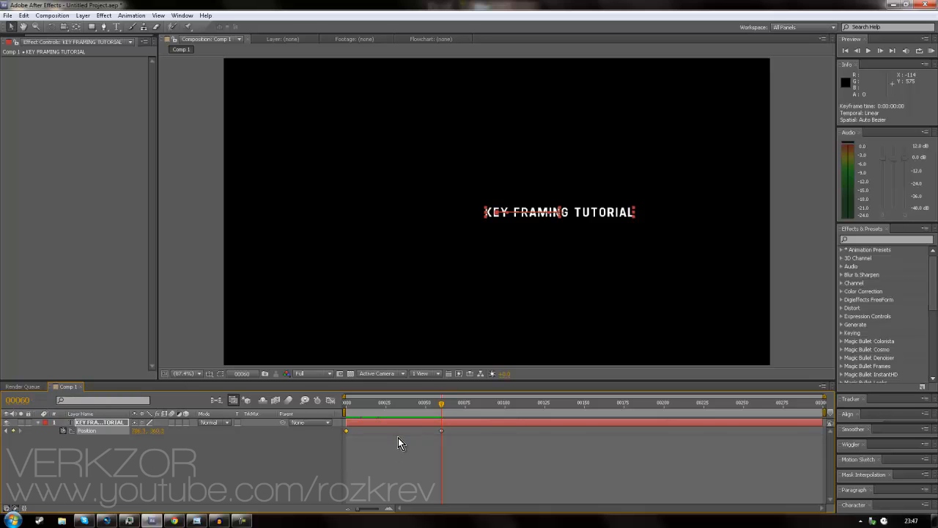
# Scrub the movement, shorten the work area to end just after the frame 60 keyframe, and play a RAM preview
pyautogui.moveTo(443, 403); pyautogui.dragTo(343, 400)
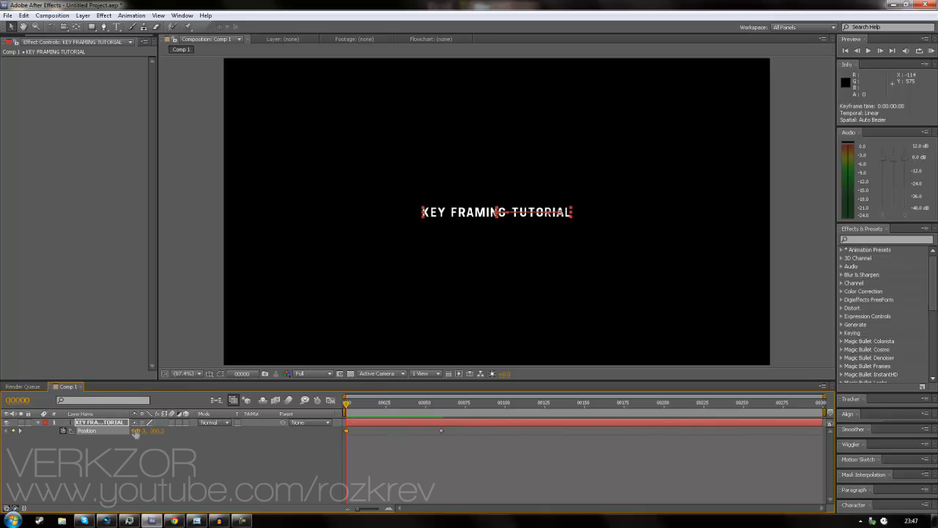
pyautogui.moveTo(346, 403); pyautogui.dragTo(441, 404)
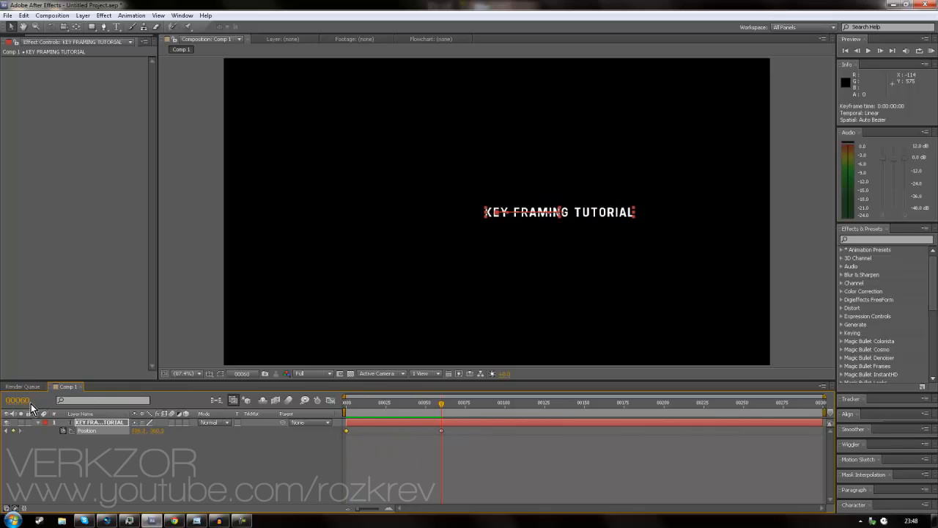
pyautogui.press('Home')
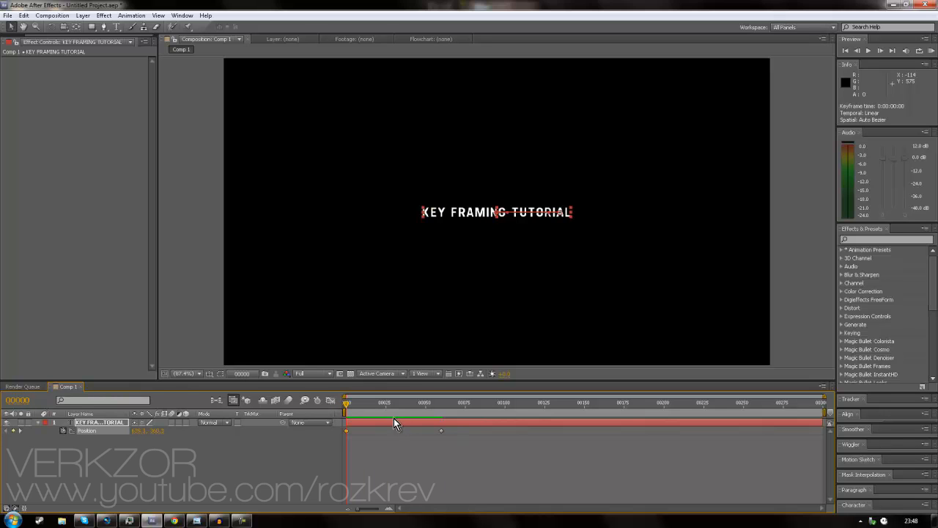
pyautogui.moveTo(346, 404)
pyautogui.mouseDown()
pyautogui.moveTo(363, 402)
pyautogui.moveTo(335, 416)
pyautogui.mouseUp()
pyautogui.scroll(-1, 484, 326)
pyautogui.moveTo(822, 416); pyautogui.dragTo(447, 415)
pyautogui.press('KP_0')
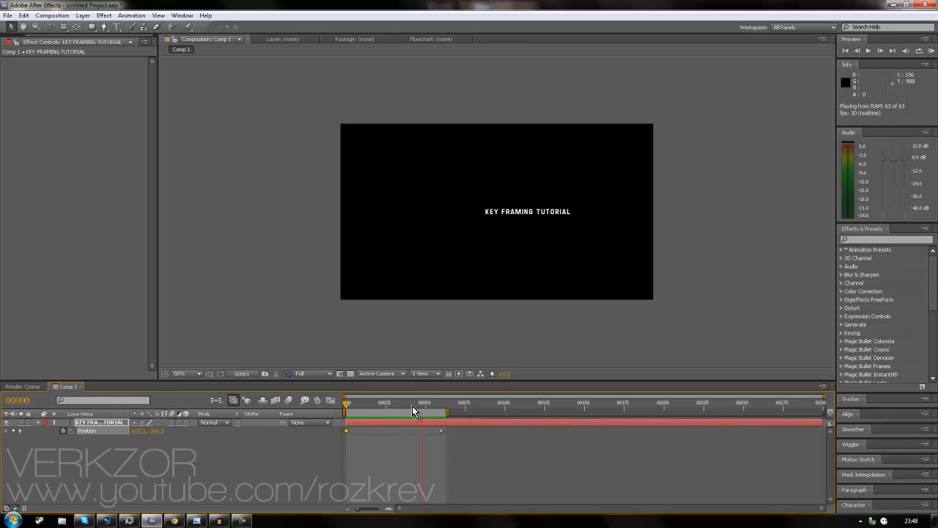
# Check the frame rate in the composition's settings and close them without changes
pyautogui.click(52, 15)
pyautogui.click(51, 41)
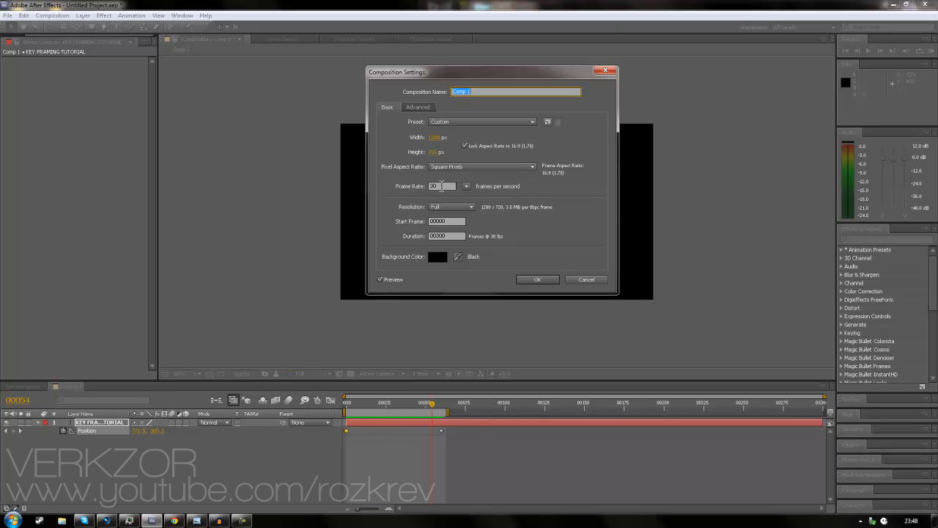
pyautogui.click(534, 280)
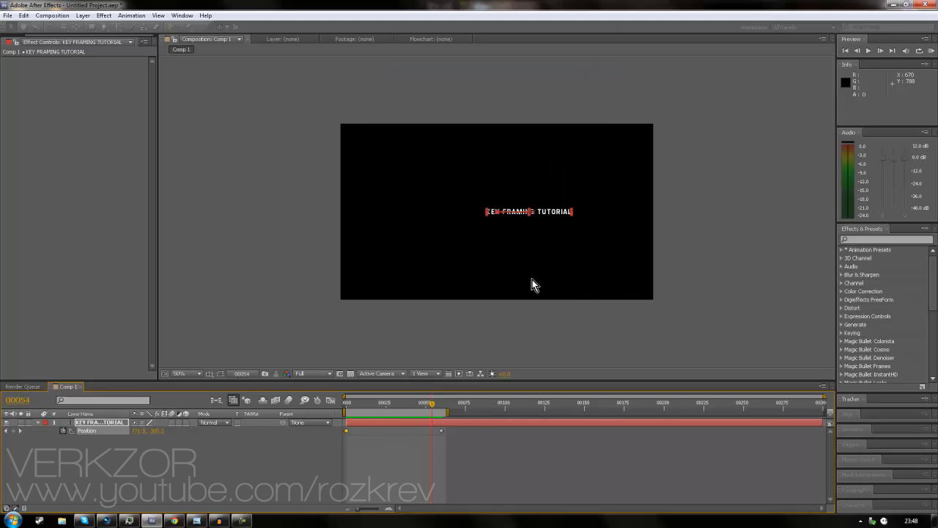
# Create a Position keyframe at frame 30, midway between the existing two, with the text moved straight down below the centre
pyautogui.moveTo(430, 402); pyautogui.dragTo(441, 409)
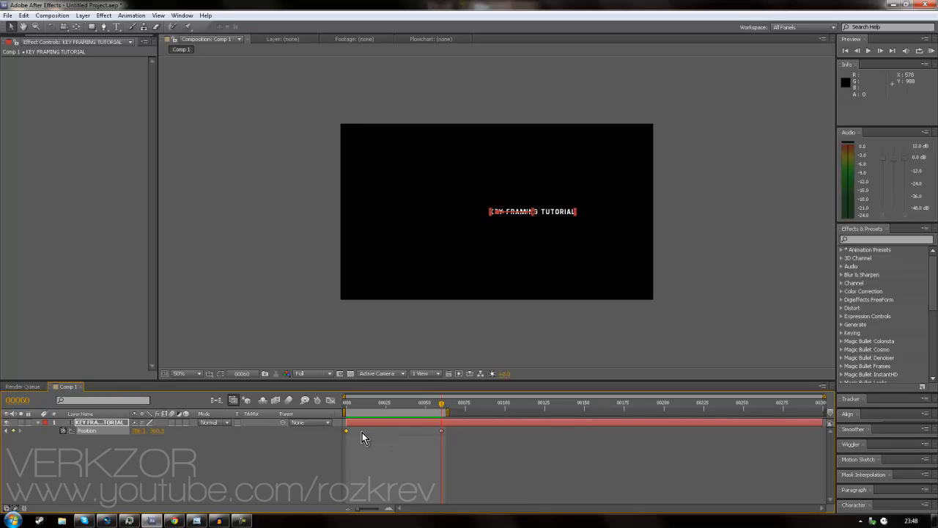
pyautogui.moveTo(441, 403)
pyautogui.mouseDown()
pyautogui.moveTo(325, 402)
pyautogui.moveTo(444, 406)
pyautogui.mouseUp()
pyautogui.moveTo(443, 406); pyautogui.dragTo(339, 404)
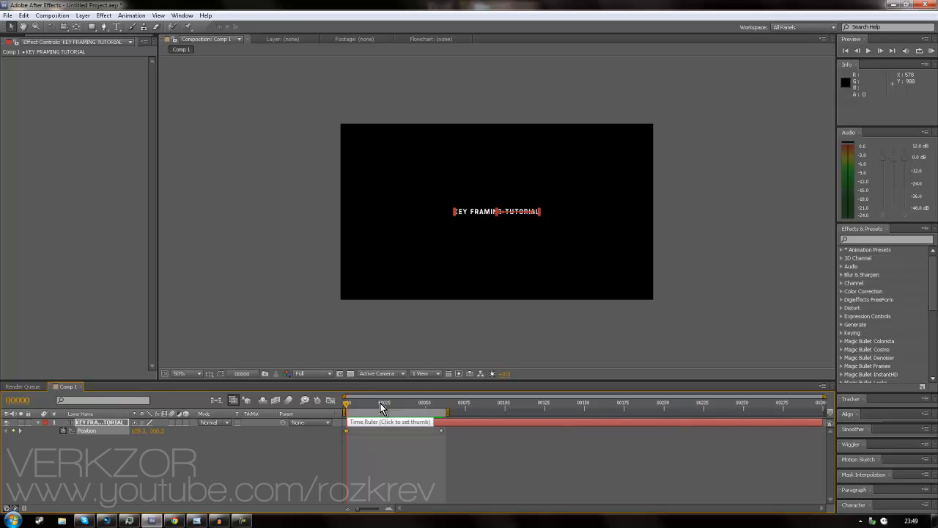
pyautogui.moveTo(349, 404); pyautogui.dragTo(393, 406)
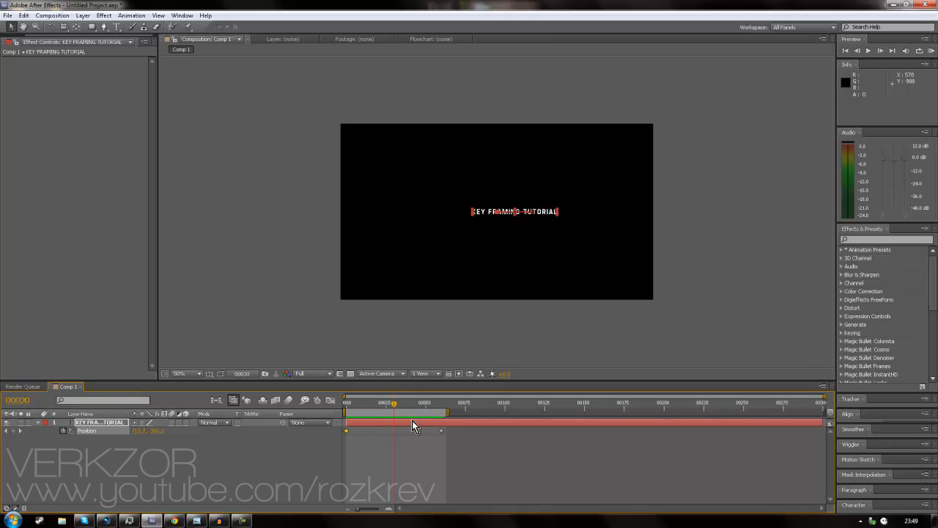
pyautogui.press('.')
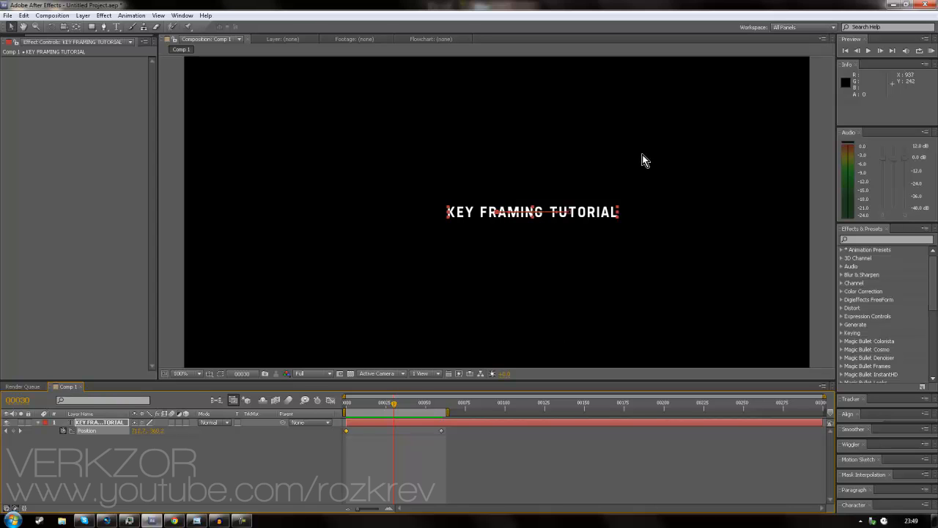
pyautogui.moveTo(156, 430); pyautogui.dragTo(293, 430)
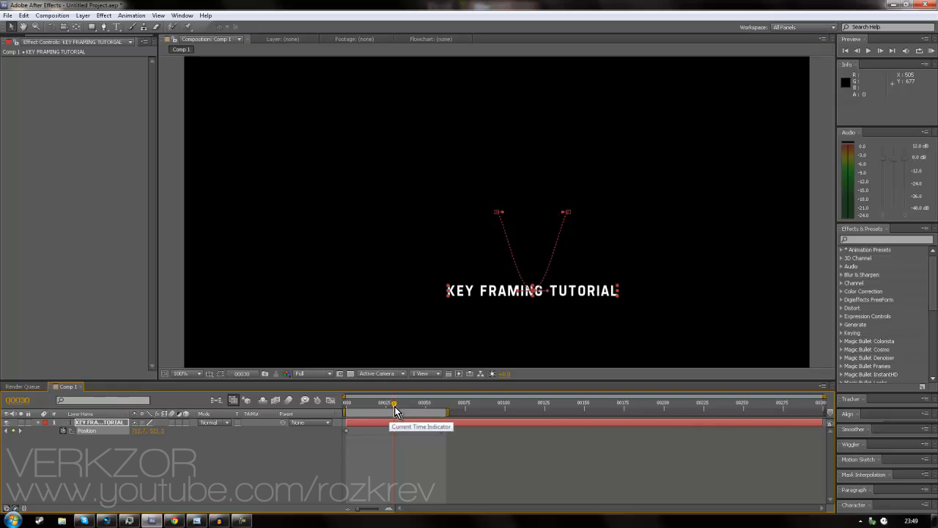
# Preview the text's movement through the three Position keyframes and go back to frame 0
pyautogui.press('space')
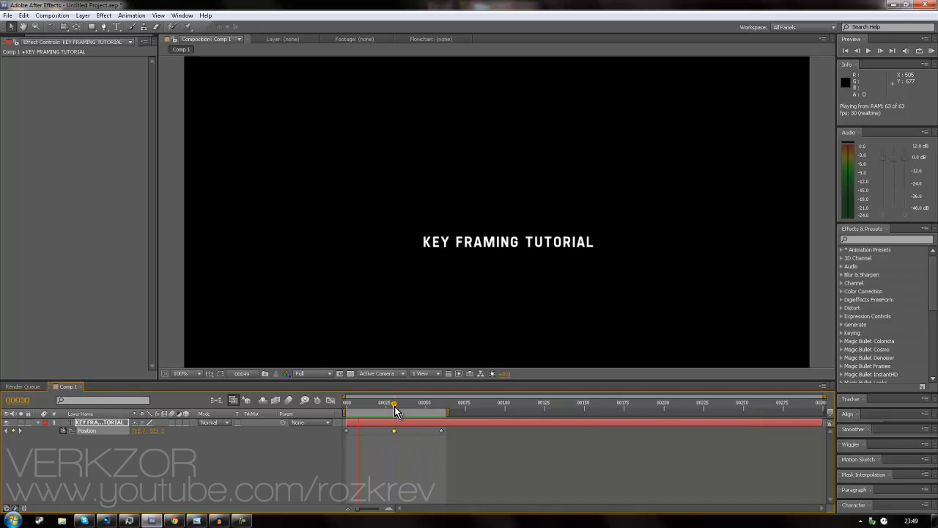
pyautogui.press('space')
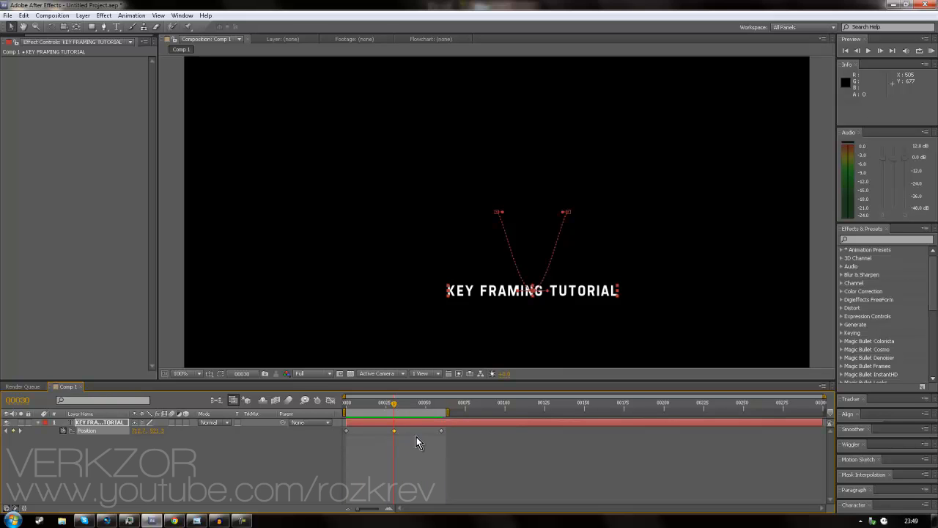
pyautogui.moveTo(397, 404); pyautogui.dragTo(348, 413)
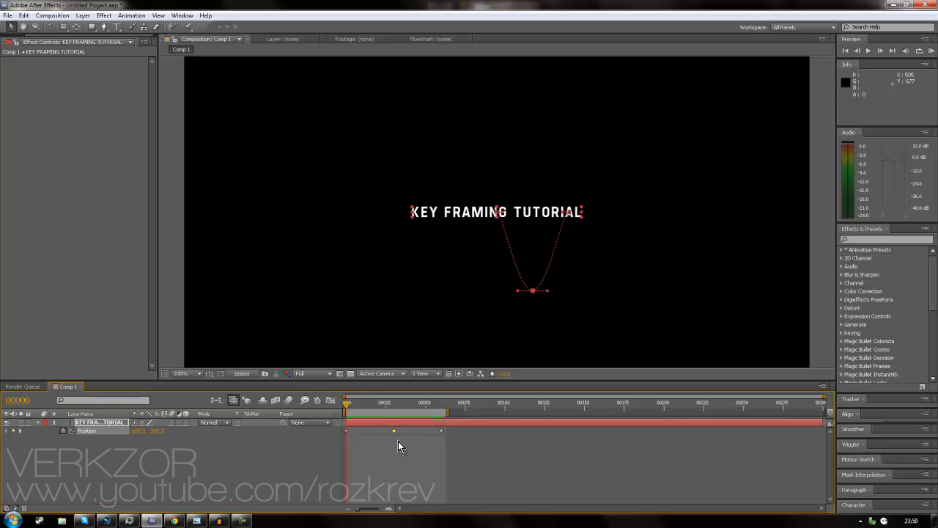
# Apply Easy Ease to the last Position keyframe at frame 60
pyautogui.click(441, 432)
pyautogui.click(404, 404)
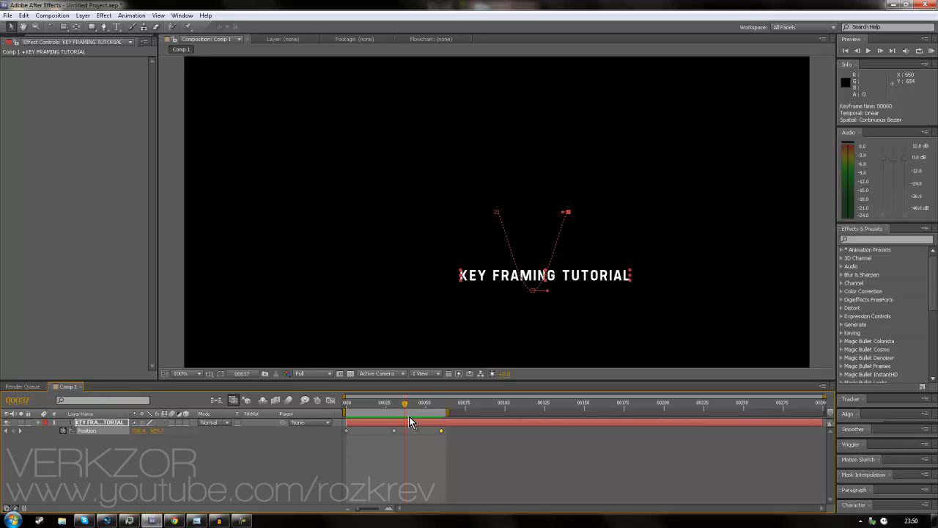
pyautogui.rightClick(441, 431)
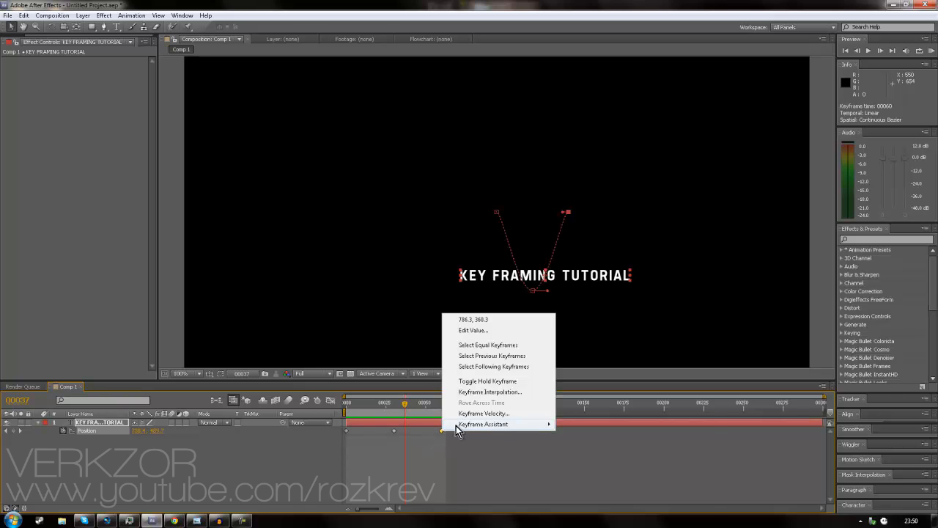
pyautogui.moveTo(456, 429)
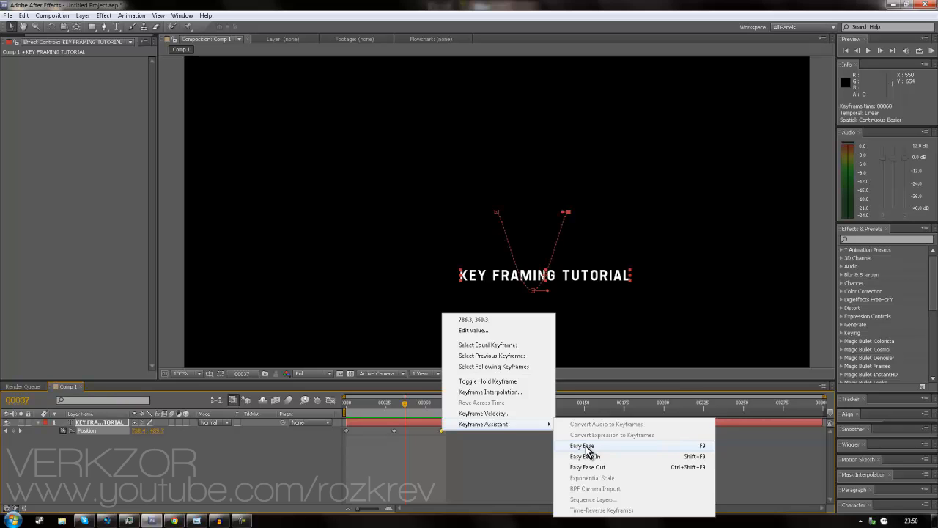
pyautogui.click(582, 446)
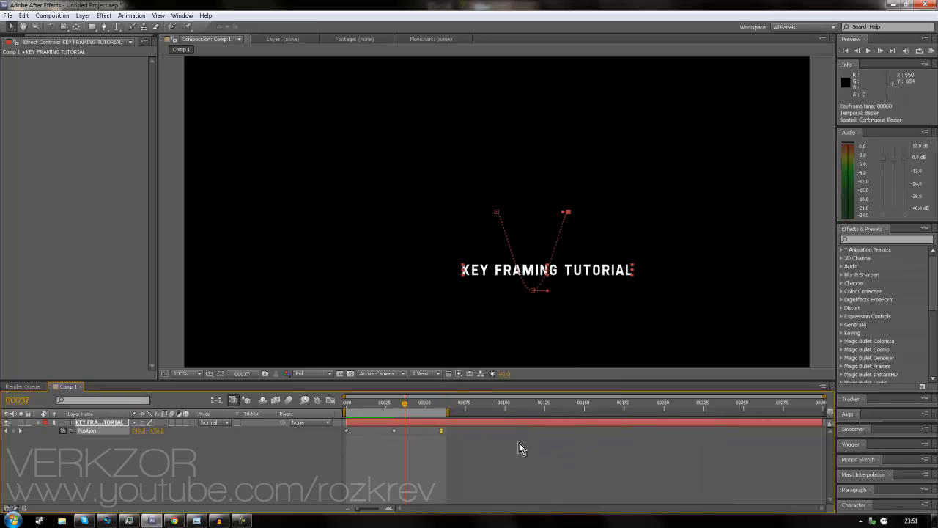
pyautogui.click(441, 404)
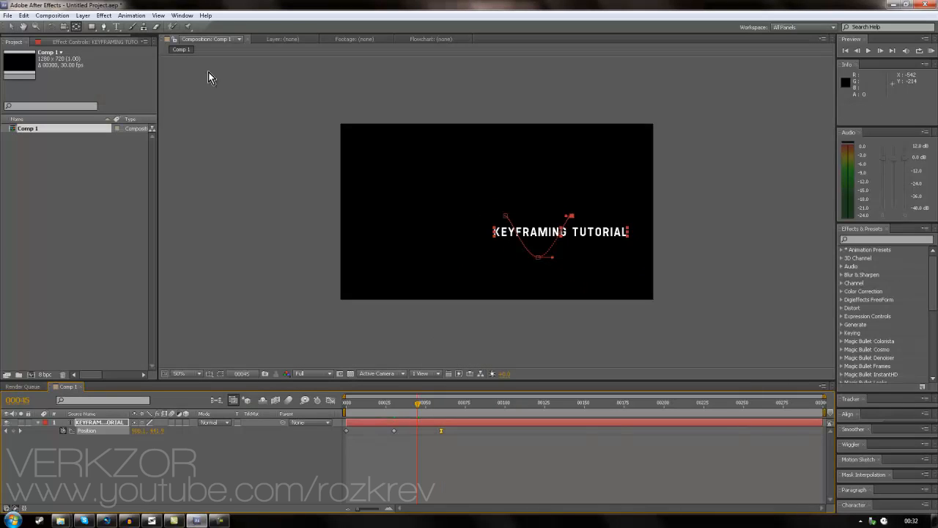
# Apply Easy Ease to the text layer's Position keyframes at frame 30 and frame 0
pyautogui.click(11, 27)
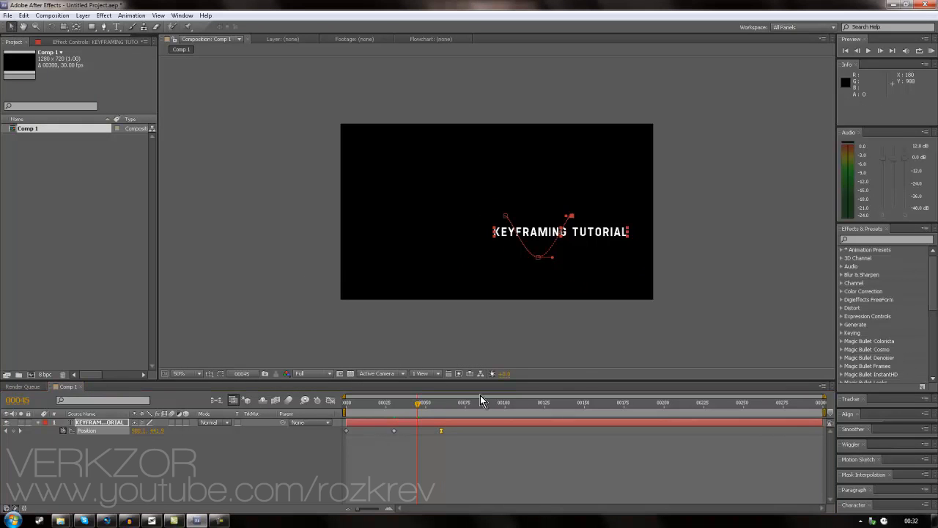
pyautogui.click(559, 279)
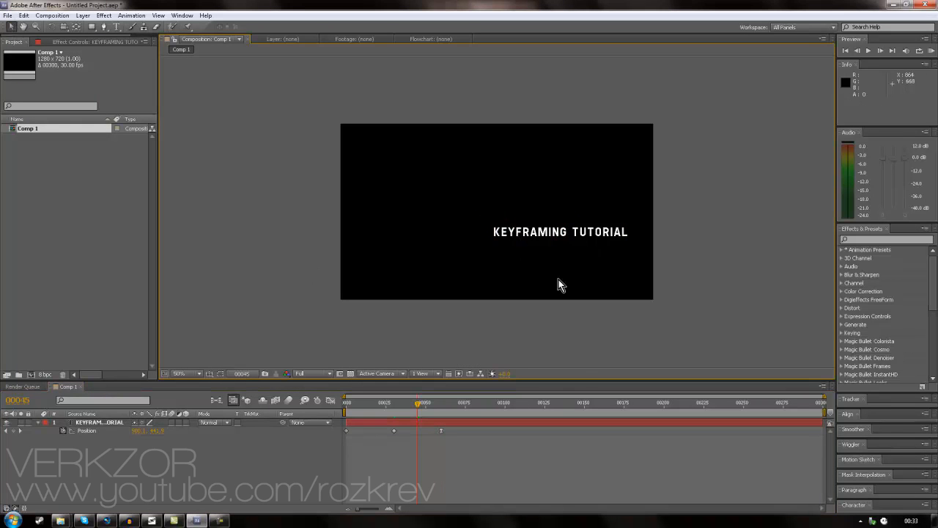
pyautogui.click(395, 430)
pyautogui.rightClick(395, 431)
pyautogui.moveTo(411, 428)
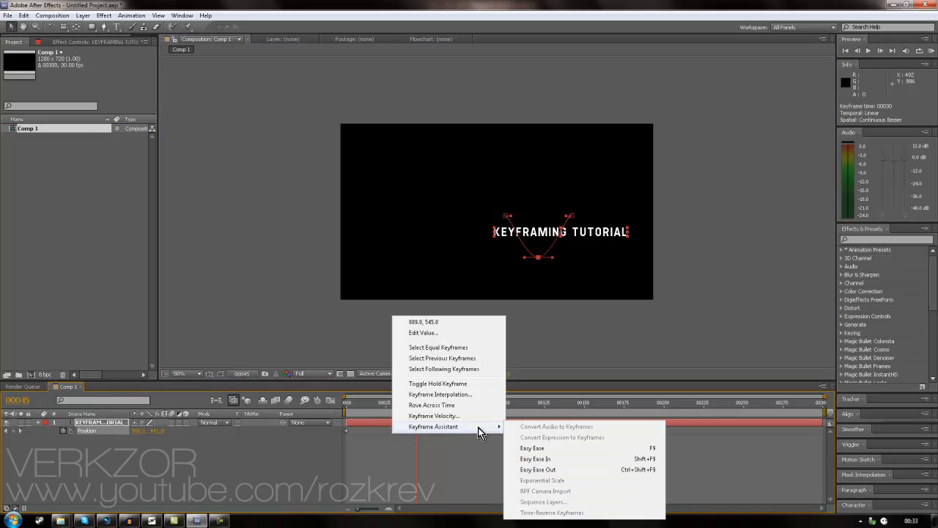
pyautogui.click(545, 449)
pyautogui.rightClick(347, 431)
pyautogui.moveTo(364, 429)
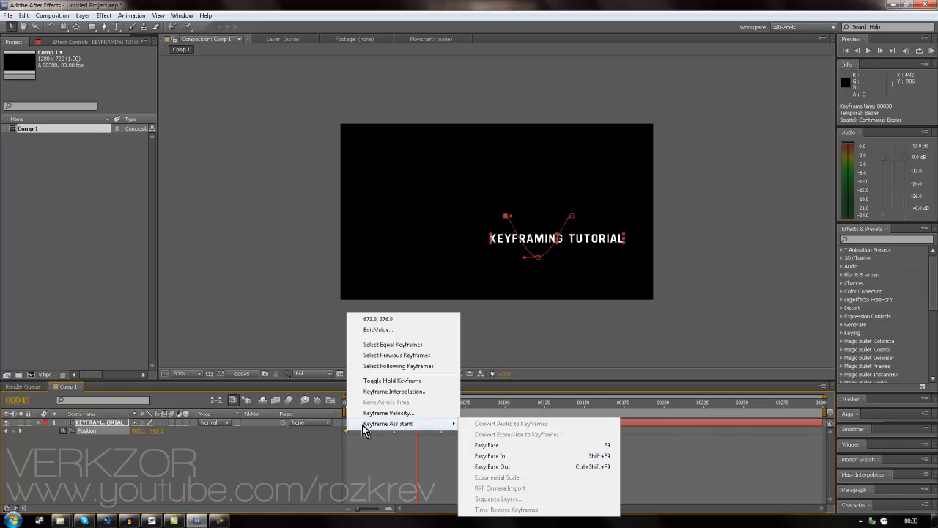
pyautogui.click(508, 447)
# Shorten the work area to end at frame 68 and play a RAM preview of the eased text movement
pyautogui.moveTo(420, 409); pyautogui.dragTo(346, 408)
pyautogui.moveTo(815, 411); pyautogui.dragTo(449, 411)
pyautogui.moveTo(349, 409)
pyautogui.mouseDown()
pyautogui.moveTo(437, 409)
pyautogui.moveTo(346, 398)
pyautogui.mouseUp()
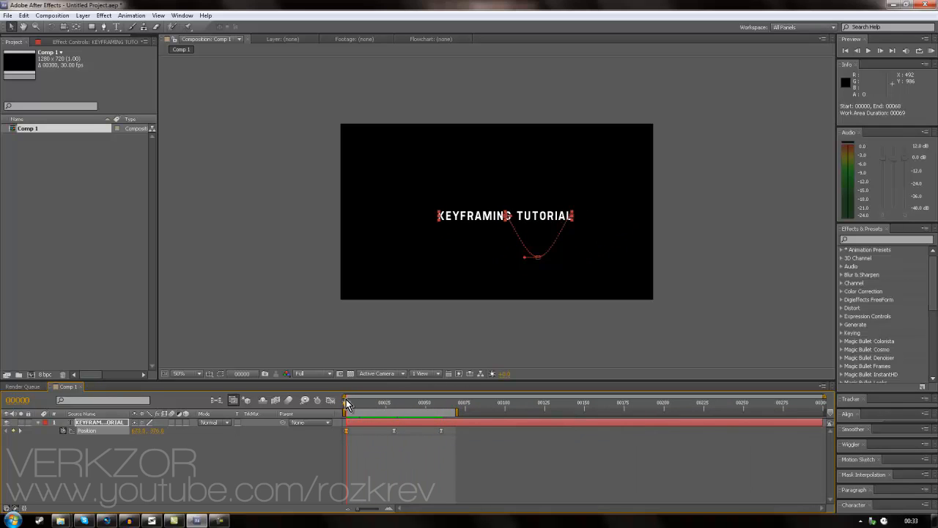
pyautogui.click(395, 407)
pyautogui.press('KP_0')
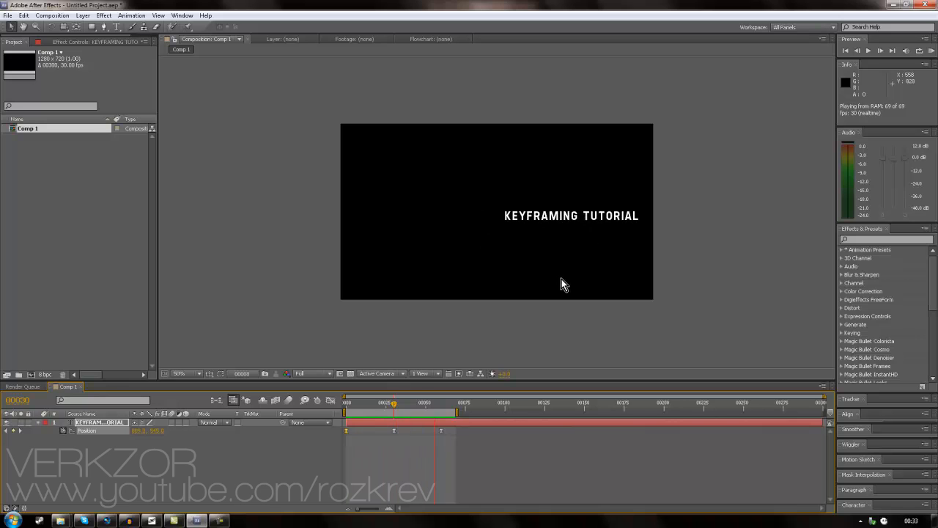
# Move the text further down at the frame 30 Position keyframe, to Y about 596, and return to frame 0
pyautogui.click(394, 407)
pyautogui.moveTo(394, 408)
pyautogui.mouseDown()
pyautogui.moveTo(441, 401)
pyautogui.moveTo(390, 408)
pyautogui.mouseUp()
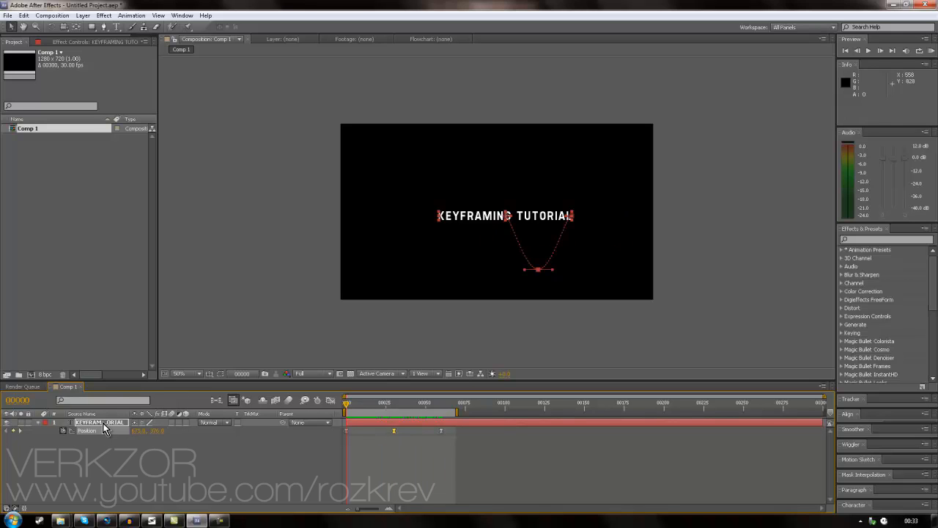
# Show the text layer's Scale, Opacity and Rotation properties alongside Position in the timeline
pyautogui.click(103, 423)
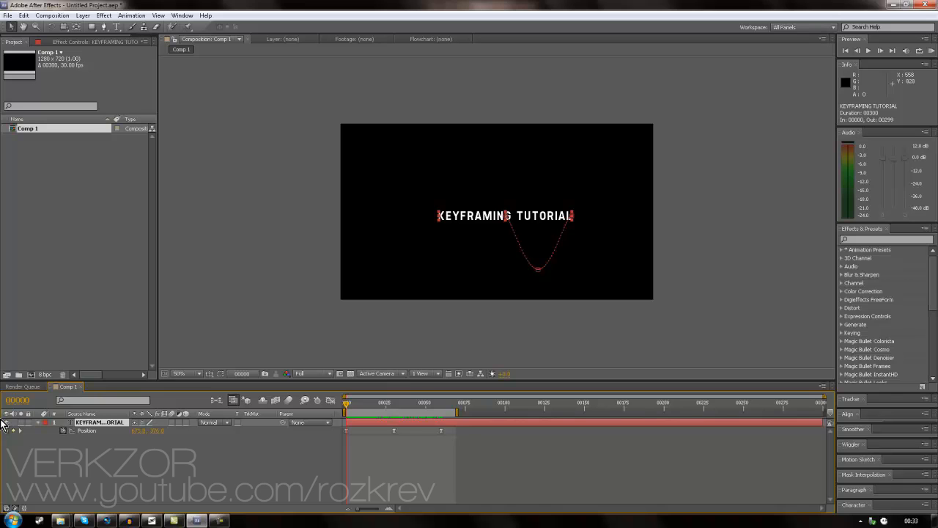
pyautogui.press('Tab')
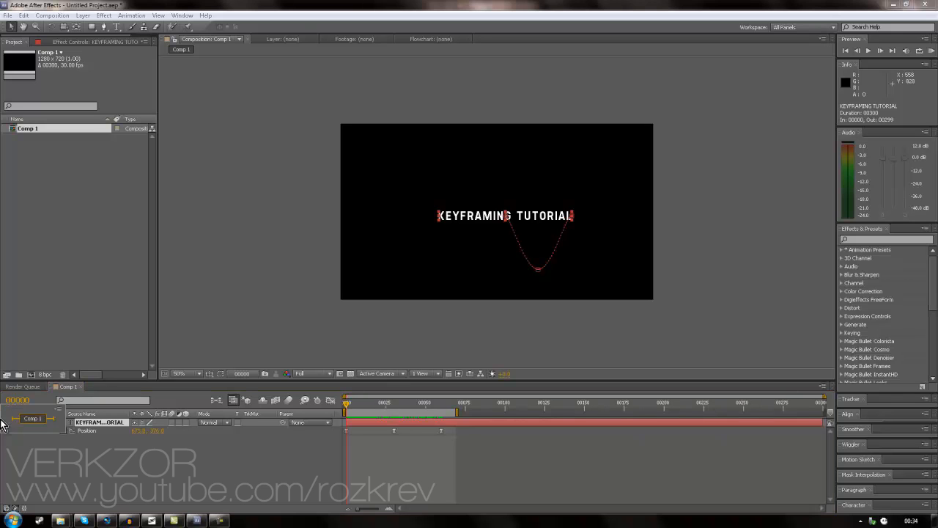
pyautogui.click(121, 424)
pyautogui.hotkey('shift', 's')
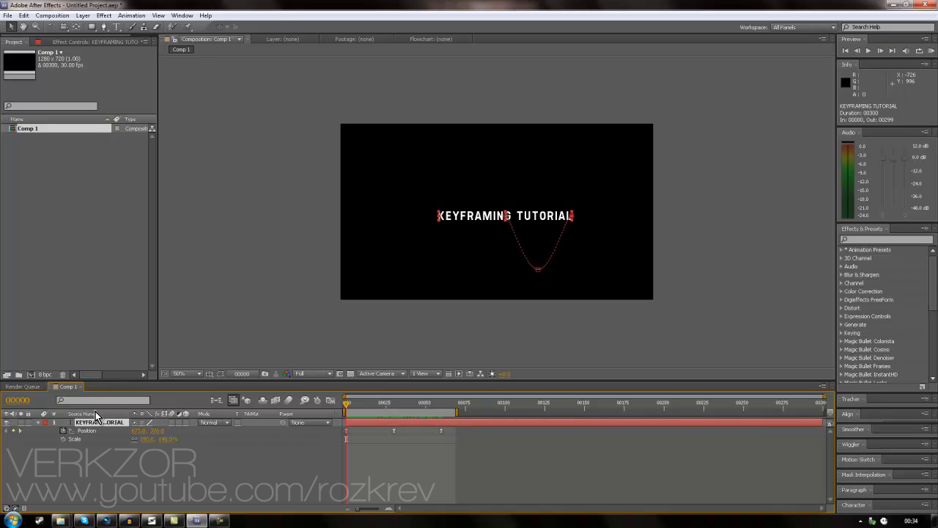
pyautogui.hotkey('shift', 't')
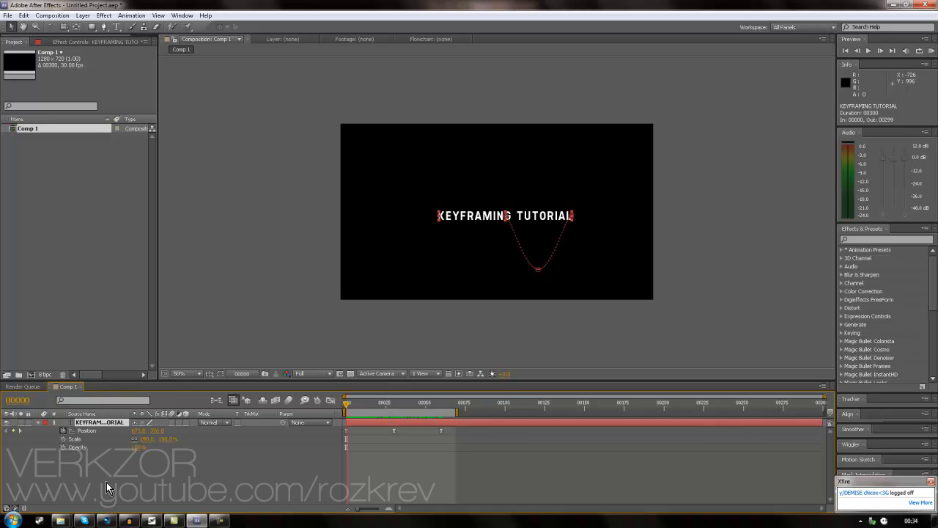
pyautogui.hotkey('shift', 'r')
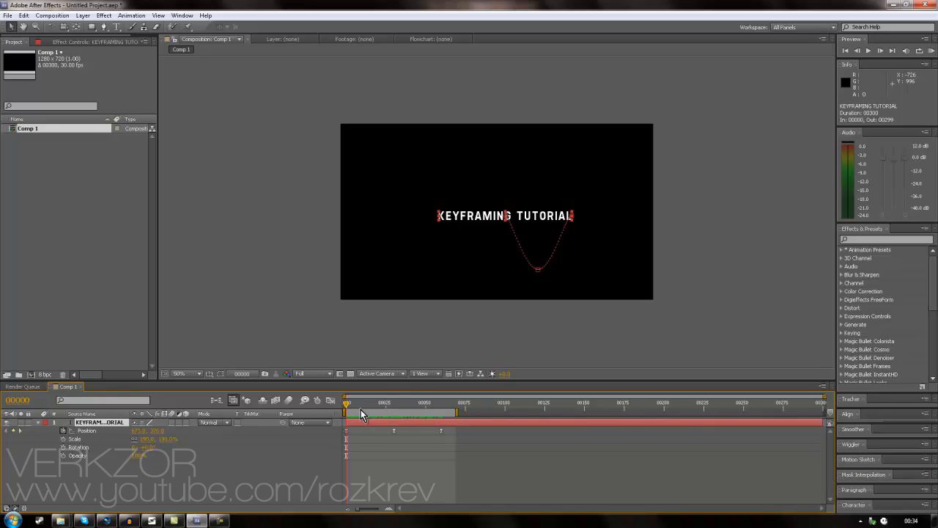
# Create a Scale keyframe at frame 0 and enlarge the text to about 310% at frame 30
pyautogui.moveTo(345, 408)
pyautogui.mouseDown()
pyautogui.moveTo(383, 408)
pyautogui.moveTo(346, 408)
pyautogui.mouseUp()
pyautogui.click(63, 438)
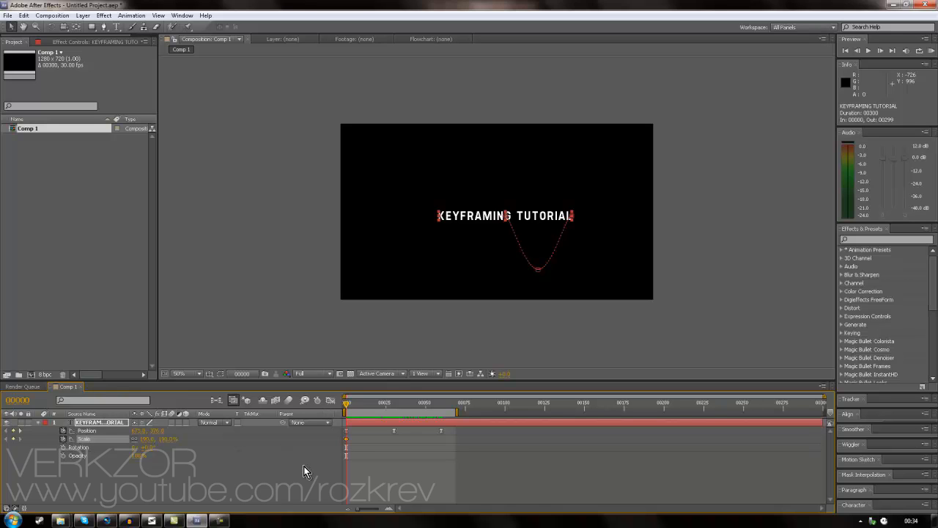
pyautogui.moveTo(360, 509); pyautogui.dragTo(371, 508)
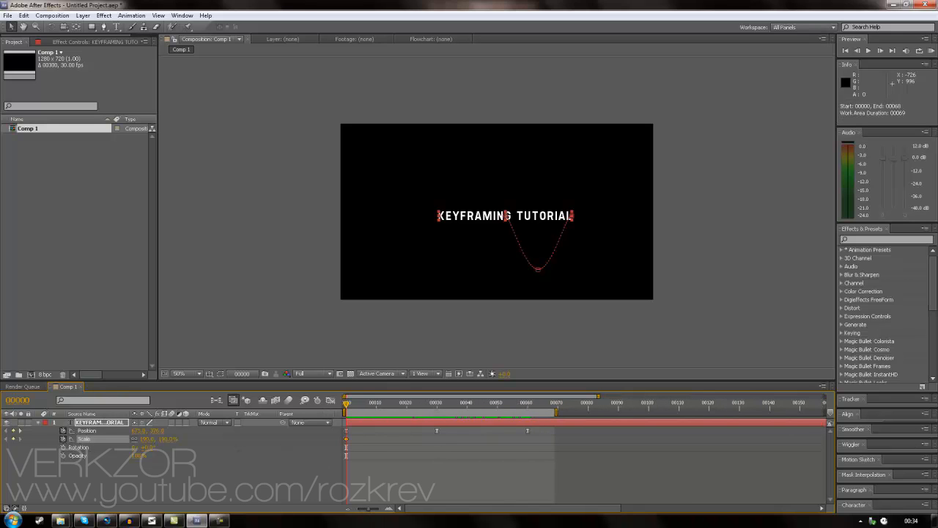
pyautogui.click(437, 404)
pyautogui.moveTo(146, 440); pyautogui.dragTo(205, 437)
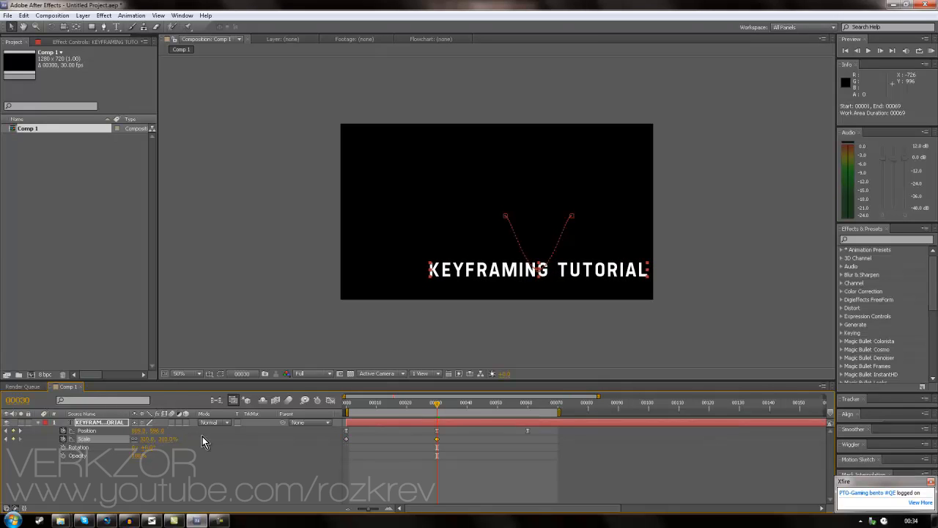
# Try a Scale of 100% at frame 60 and scrub back to frame 0
pyautogui.moveTo(437, 403); pyautogui.dragTo(526, 401)
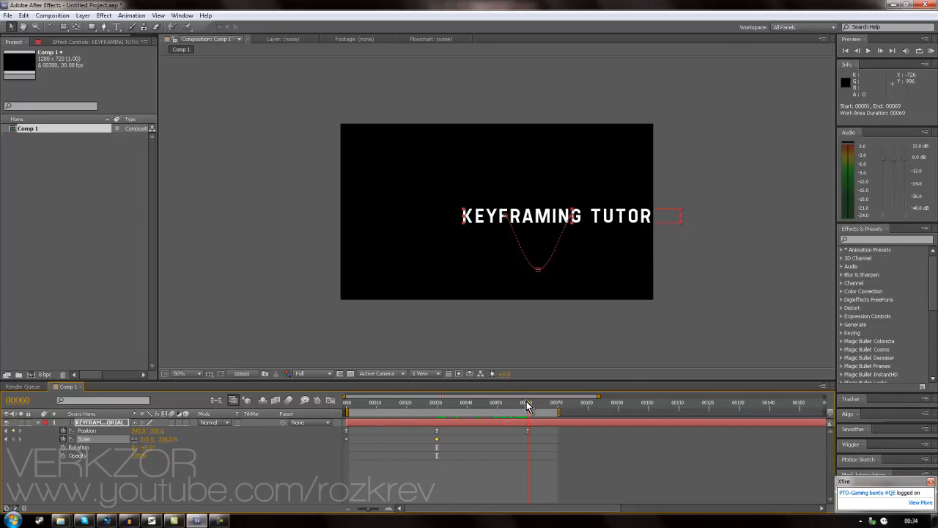
pyautogui.click(153, 438)
pyautogui.press('Return')
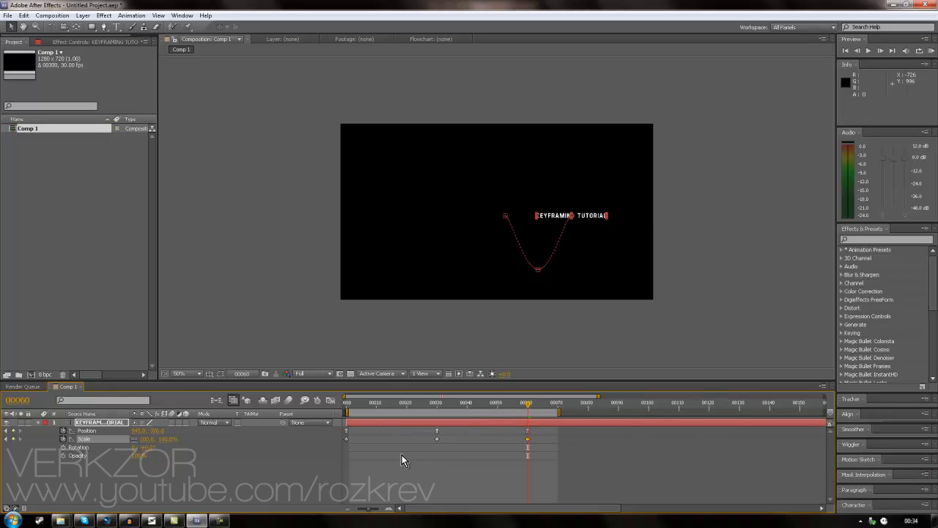
pyautogui.moveTo(522, 407); pyautogui.dragTo(297, 391)
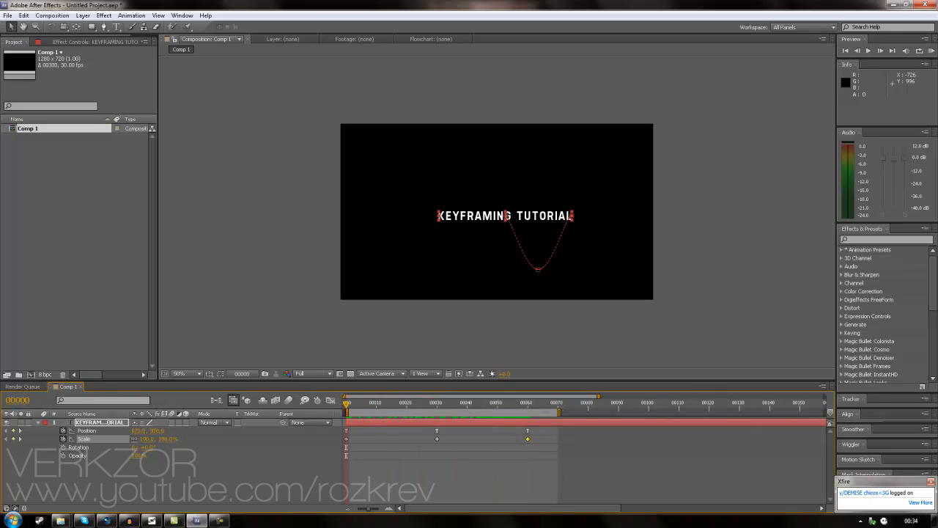
# Set the Scale at frame 60 to 190% and return to frame 0
pyautogui.moveTo(485, 403); pyautogui.dragTo(528, 403)
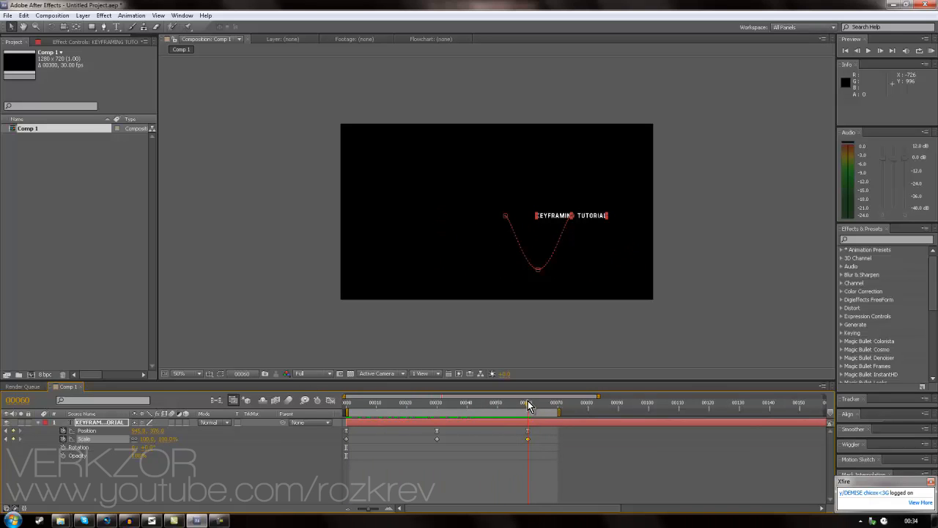
pyautogui.write('190')
pyautogui.press('Return')
pyautogui.moveTo(528, 403); pyautogui.dragTo(342, 405)
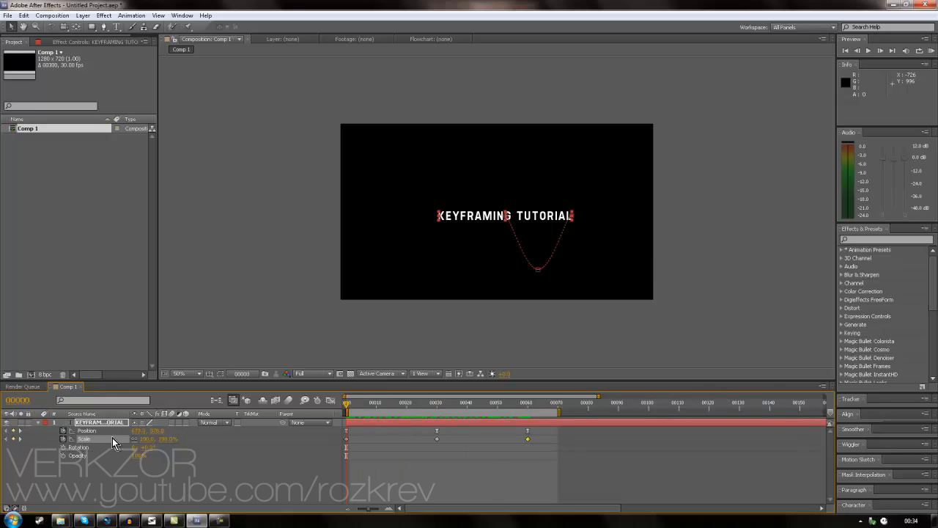
# Animate Rotation with keyframes of 0° at frame 0, 90° at frame 30 and 0° at frame 60
pyautogui.click(80, 448)
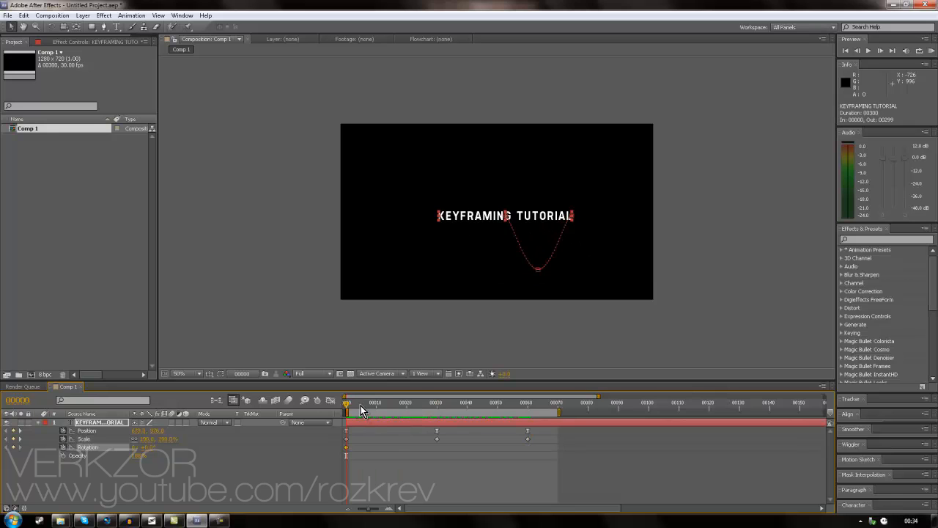
pyautogui.moveTo(354, 406); pyautogui.dragTo(437, 407)
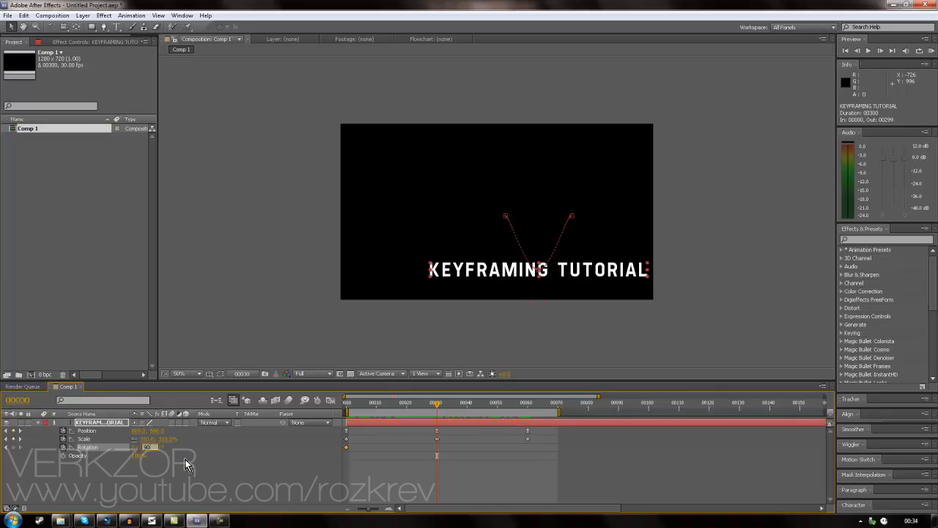
pyautogui.press('Return')
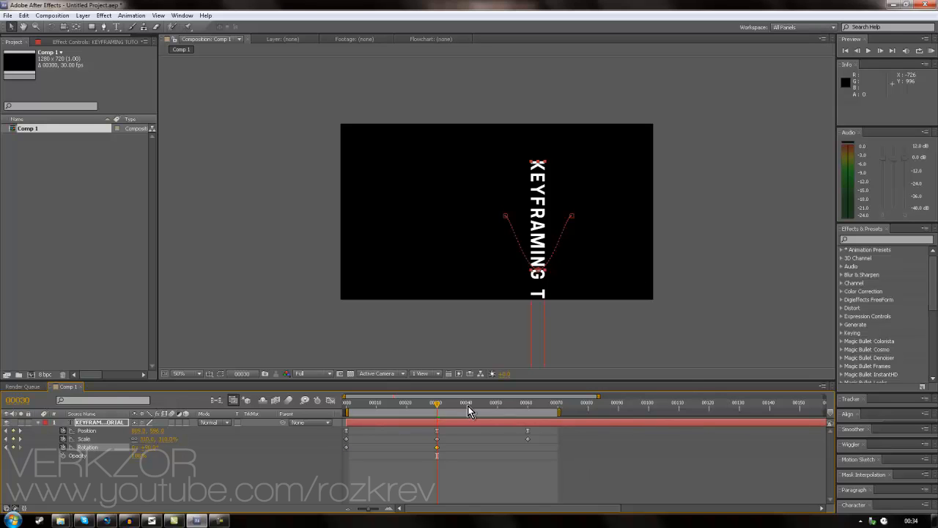
pyautogui.moveTo(437, 407); pyautogui.dragTo(531, 416)
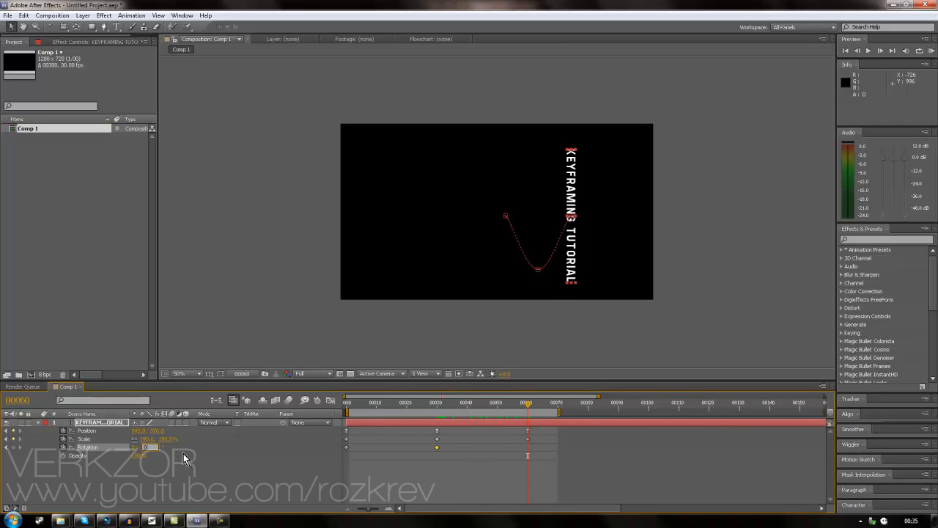
pyautogui.press('Return')
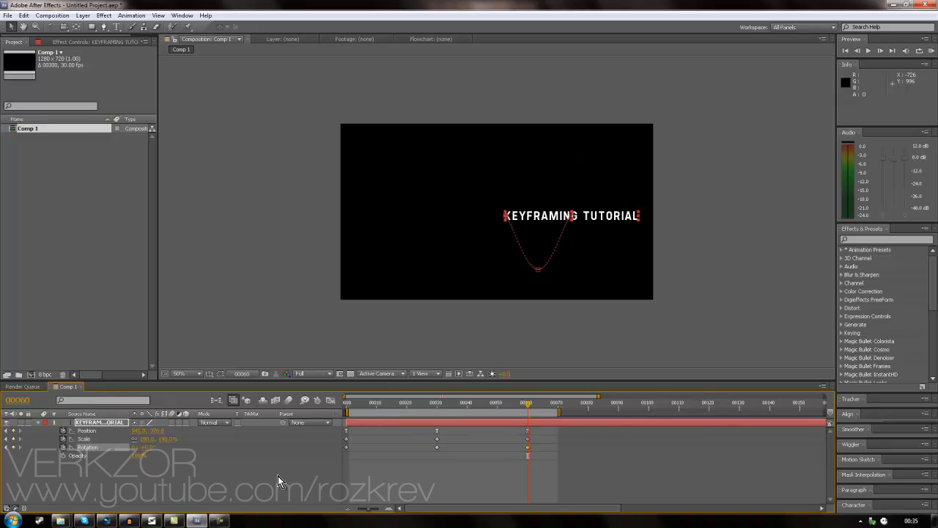
# Preview the combined position, scale and rotation animation from frame 0, stopping back at the start
pyautogui.moveTo(527, 402); pyautogui.dragTo(333, 387)
pyautogui.press('KP_0')
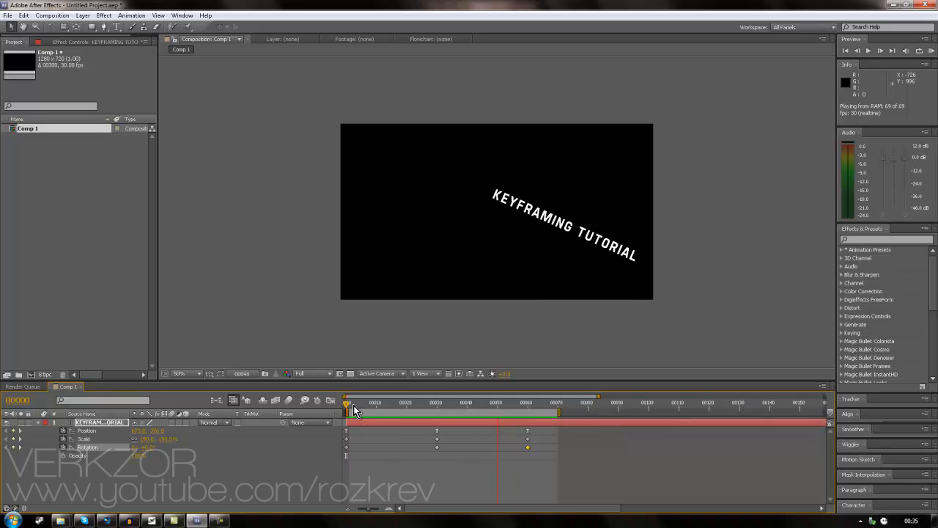
pyautogui.press('space')
pyautogui.moveTo(347, 403)
pyautogui.mouseDown()
pyautogui.moveTo(380, 403)
pyautogui.moveTo(339, 403)
pyautogui.mouseUp()
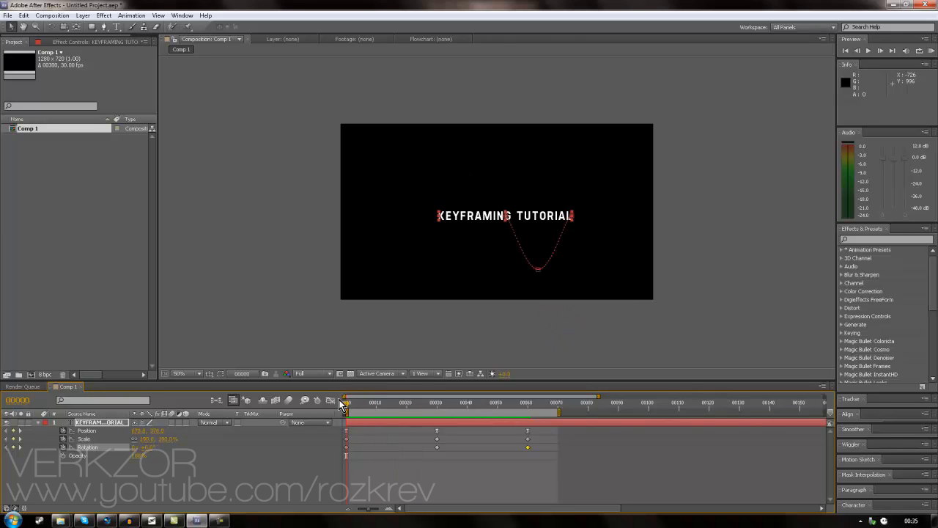
# Try one full revolution as the Rotation value at frame 0
pyautogui.click(156, 469)
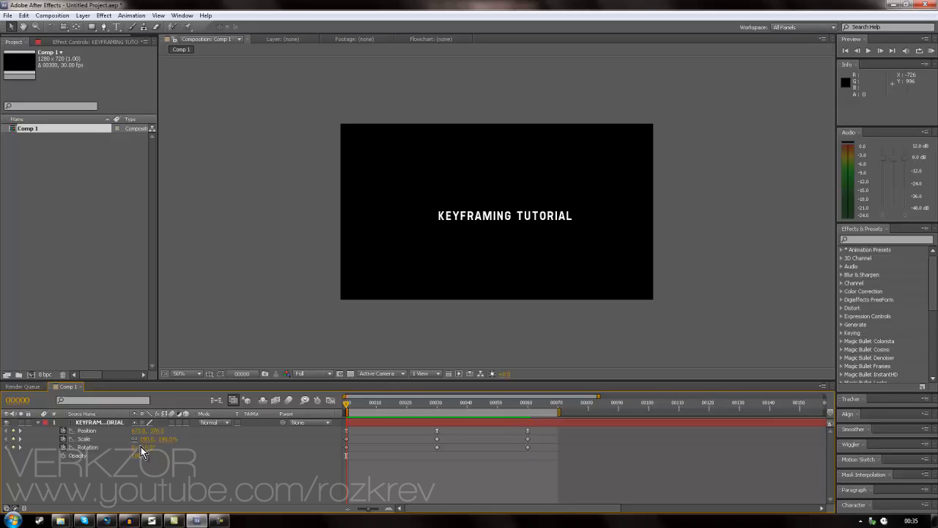
pyautogui.click(148, 447)
pyautogui.click(137, 447)
pyautogui.write('1312')
pyautogui.press('BackSpace')
pyautogui.press('BackSpace')
pyautogui.press('BackSpace')
pyautogui.press('BackSpace')
pyautogui.write('1')
pyautogui.press('Return')
pyautogui.moveTo(347, 403); pyautogui.dragTo(319, 371)
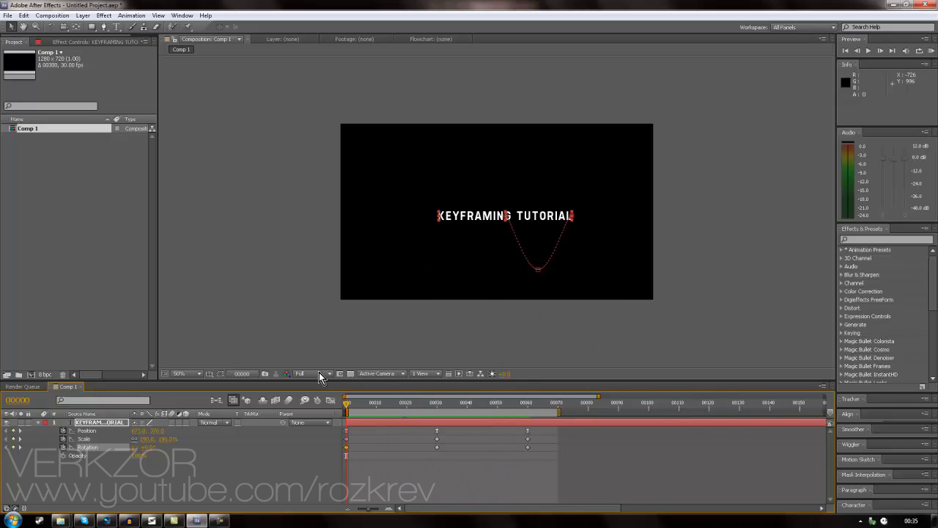
# Try a Rotation of 45° at frame 0, scrub through the animation, and undo the change
pyautogui.click(147, 449)
pyautogui.write('45')
pyautogui.click(352, 398)
pyautogui.moveTo(350, 401); pyautogui.dragTo(535, 391)
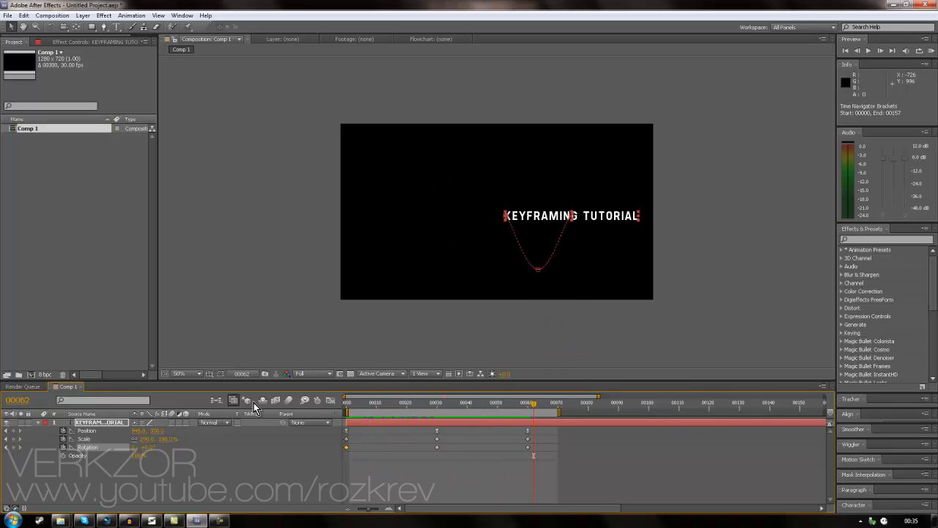
pyautogui.hotkey('ctrl', 'z')
pyautogui.moveTo(346, 402); pyautogui.dragTo(321, 388)
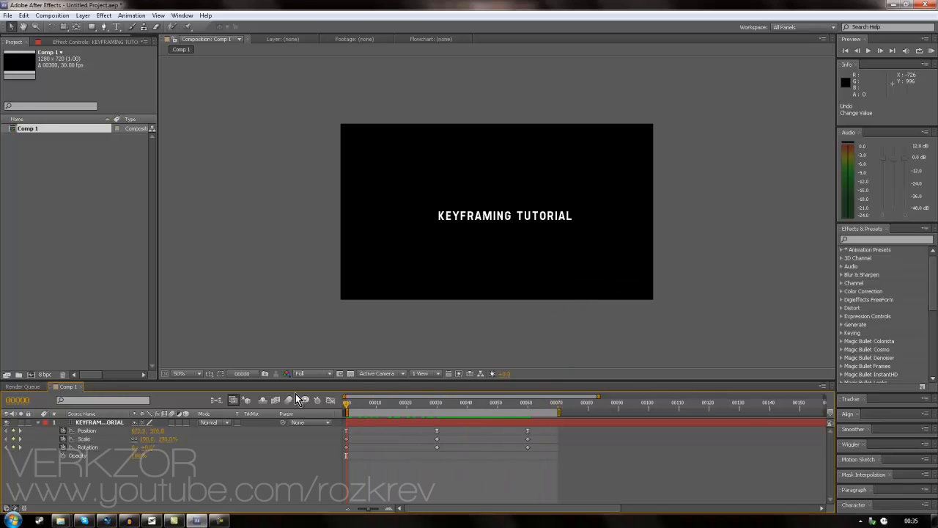
# Create Opacity keyframes of 0% at frame 0 and 100% at frame 60
pyautogui.click(62, 455)
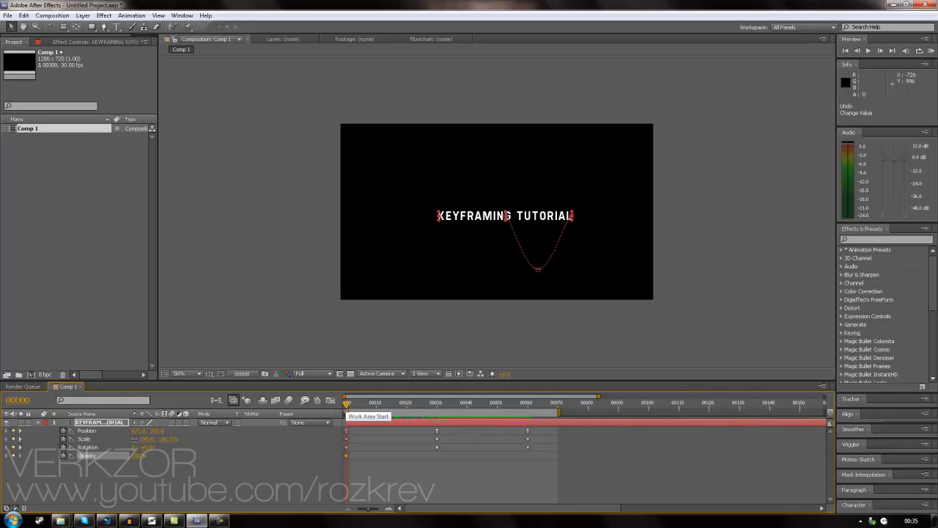
pyautogui.moveTo(139, 456); pyautogui.dragTo(3, 448)
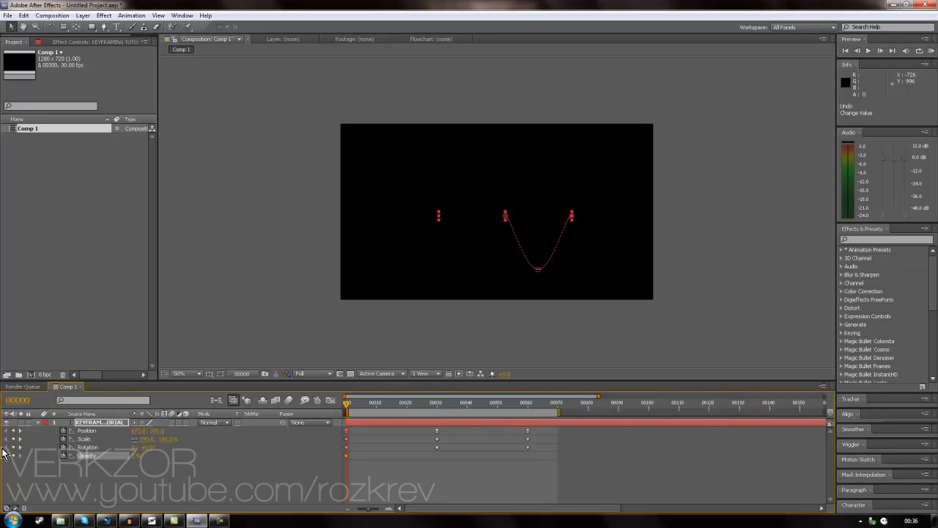
pyautogui.click(62, 457)
pyautogui.moveTo(349, 407); pyautogui.dragTo(528, 414)
pyautogui.moveTo(136, 455); pyautogui.dragTo(351, 463)
# Move the 100% Opacity keyframe from frame 60 to frame 30, in line with the other middle keyframes
pyautogui.moveTo(528, 407); pyautogui.dragTo(438, 407)
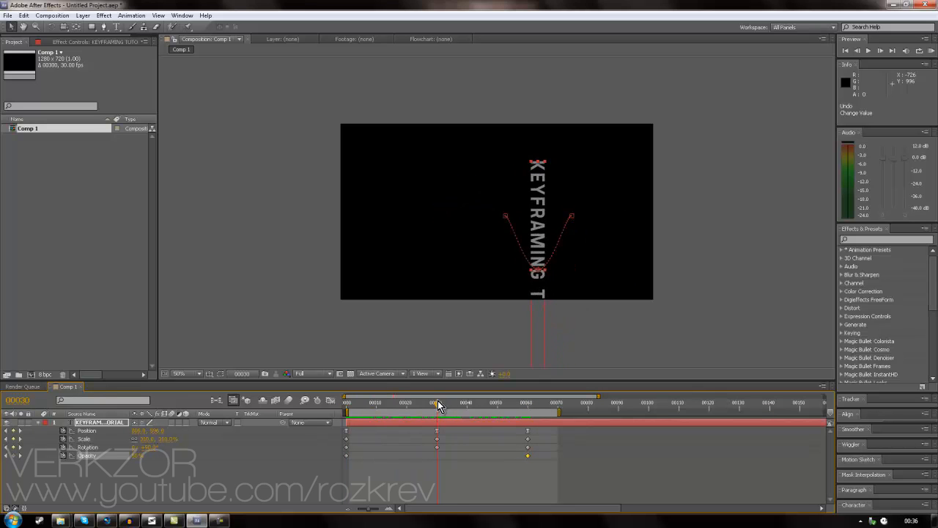
pyautogui.moveTo(529, 456); pyautogui.dragTo(438, 455)
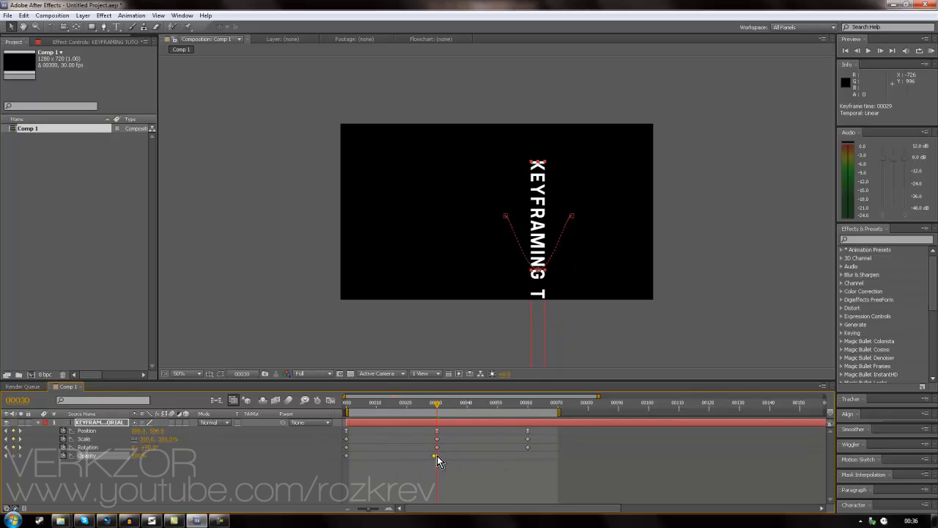
# Fade the text back out with a third Opacity keyframe at frame 60 and preview the animation
pyautogui.hotkey('ctrl', 'z')
pyautogui.moveTo(437, 404); pyautogui.dragTo(521, 402)
pyautogui.click(84, 447)
pyautogui.click(87, 440)
pyautogui.click(91, 431)
pyautogui.click(93, 439)
pyautogui.click(91, 456)
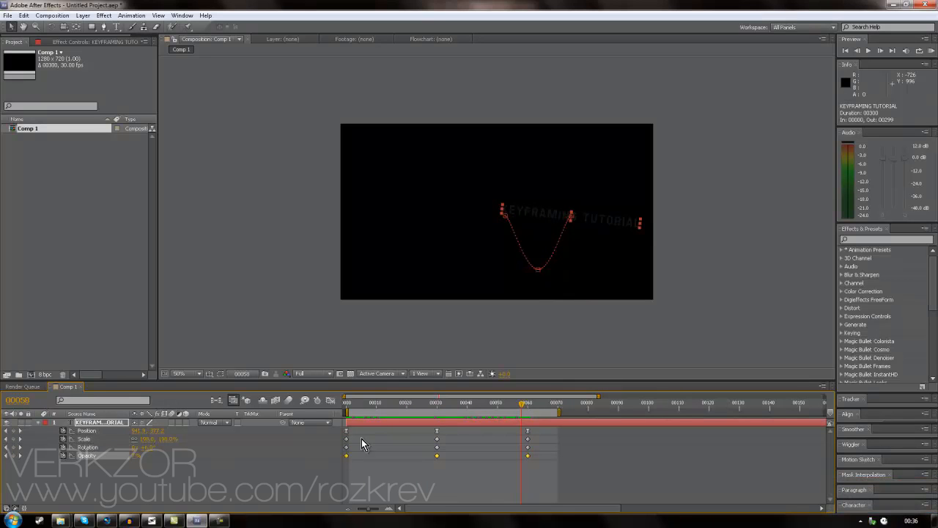
pyautogui.press('KP_0')
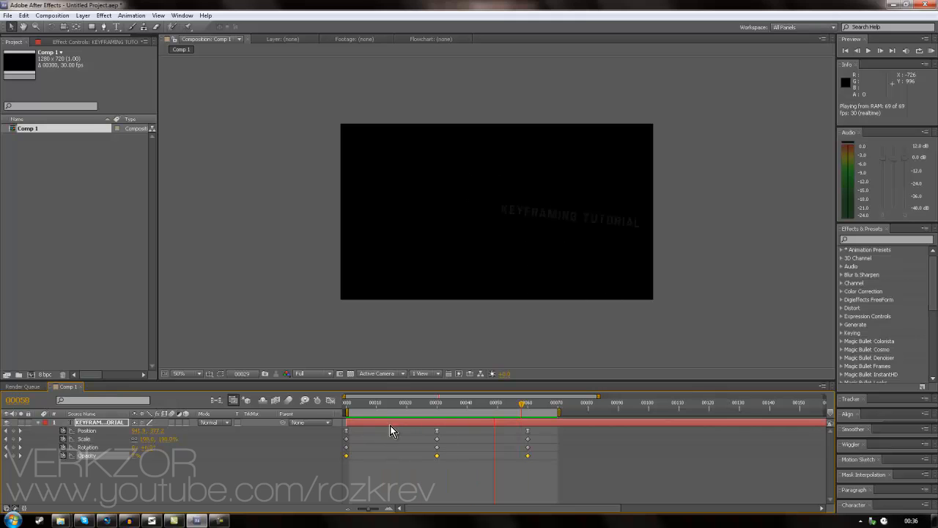
pyautogui.moveTo(401, 402)
pyautogui.mouseDown()
pyautogui.moveTo(349, 399)
pyautogui.moveTo(409, 403)
pyautogui.mouseUp()
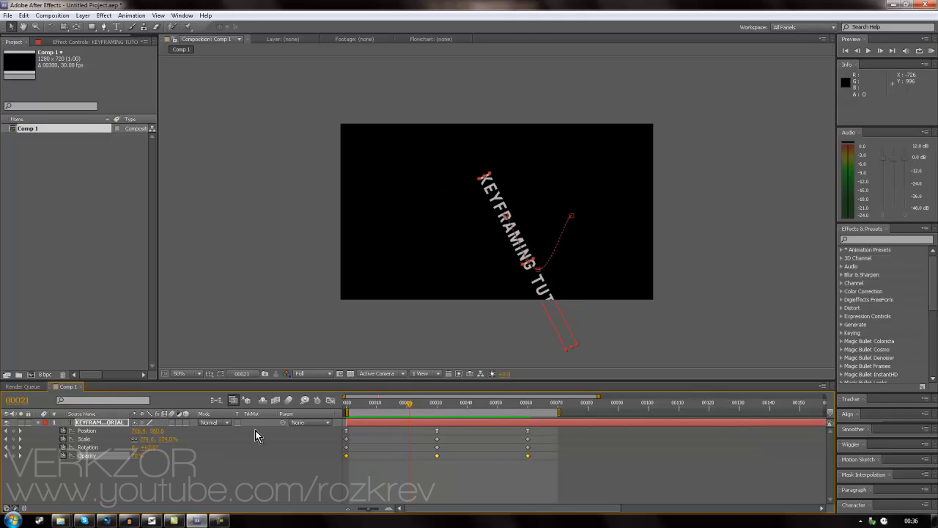
# Apply the Gaussian Blur effect to the text layer
pyautogui.click(105, 16)
pyautogui.moveTo(142, 86)
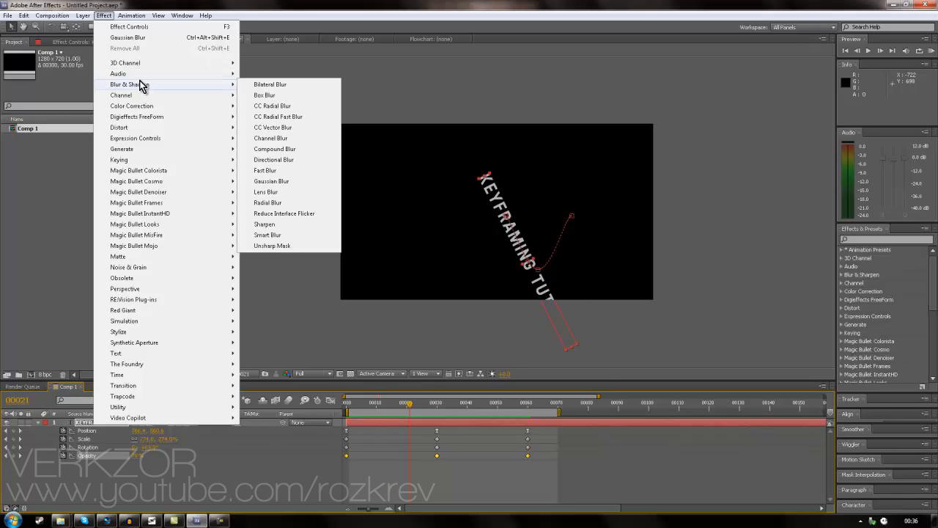
pyautogui.click(270, 181)
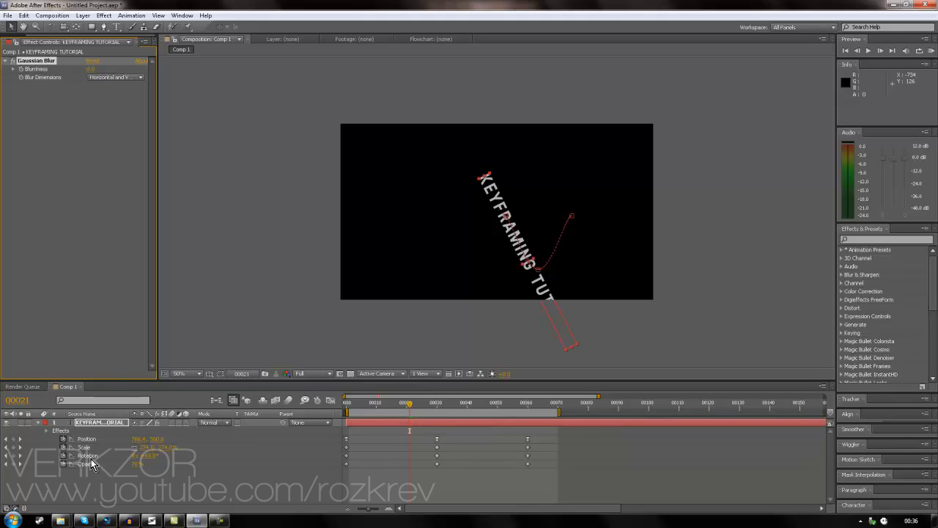
# Remove all Opacity keyframes from the text layer, set its Opacity to 100% and return to frame 0
pyautogui.click(63, 465)
pyautogui.moveTo(131, 467); pyautogui.dragTo(178, 463)
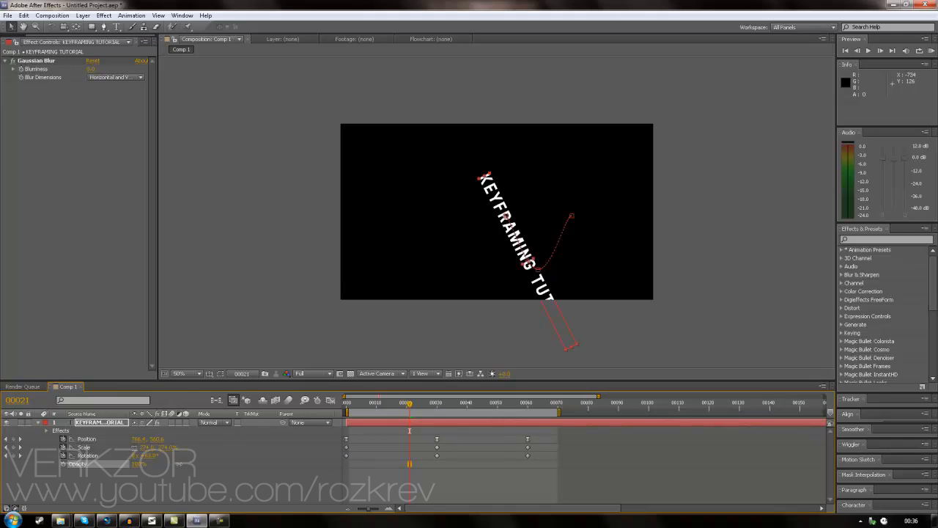
pyautogui.moveTo(409, 407); pyautogui.dragTo(299, 391)
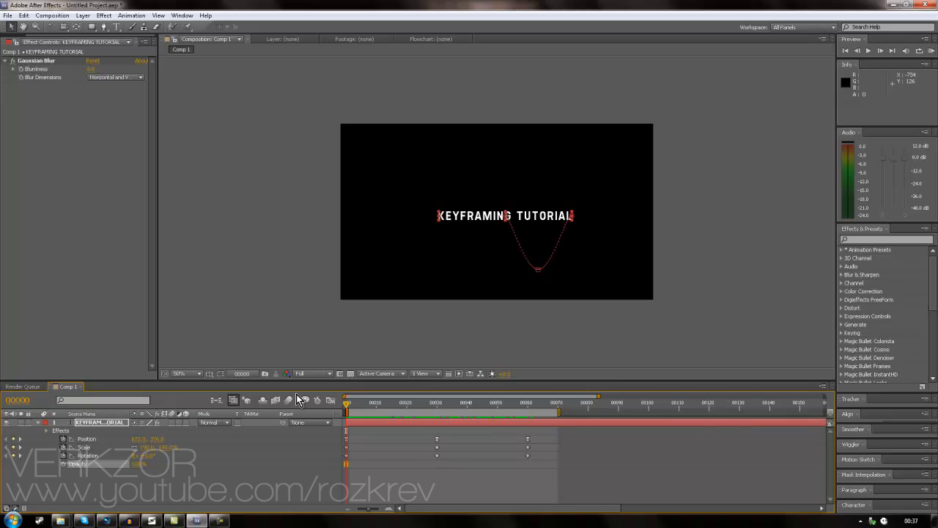
# Reveal the Gaussian Blur's Blurriness property under the text layer in the timeline
pyautogui.click(41, 68)
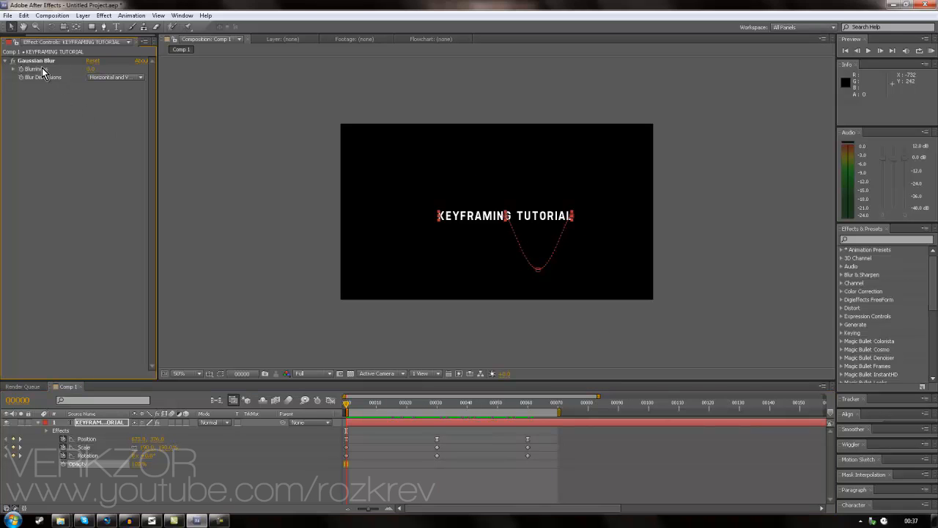
pyautogui.click(40, 66)
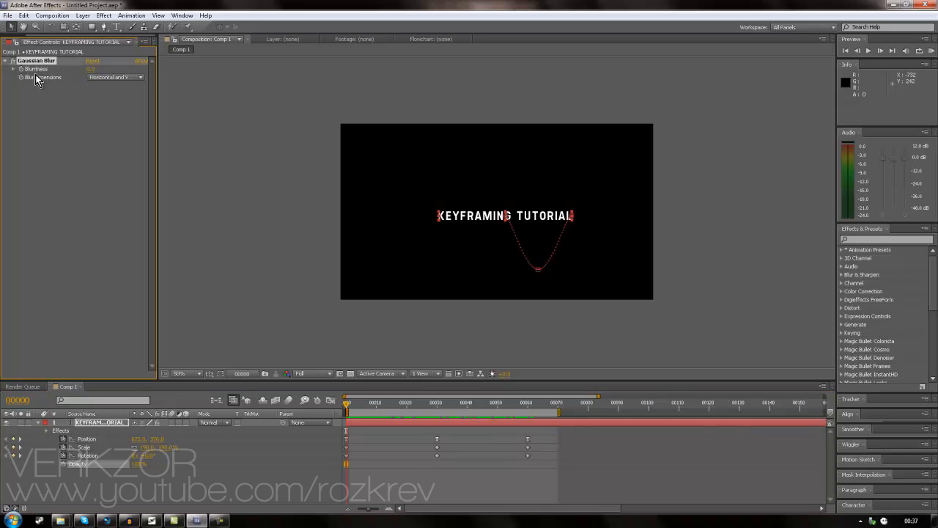
pyautogui.click(40, 347)
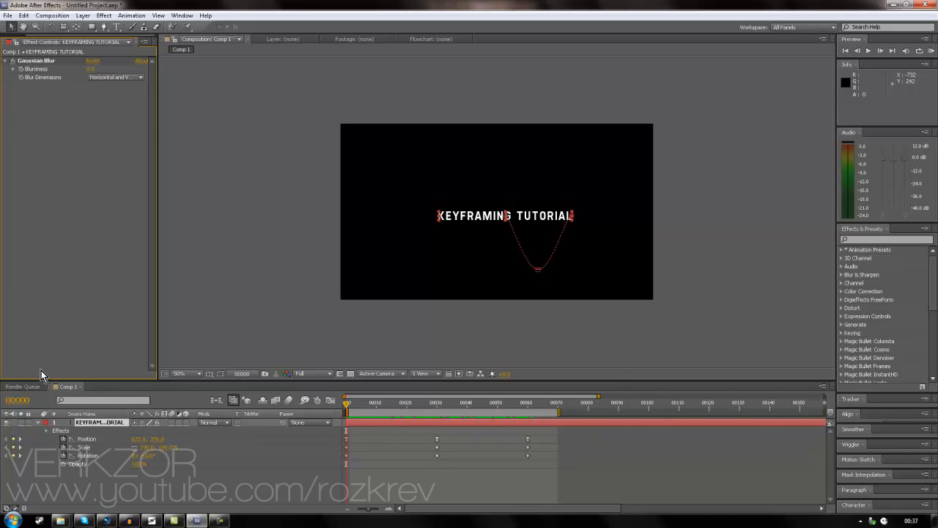
pyautogui.click(39, 424)
pyautogui.click(39, 424)
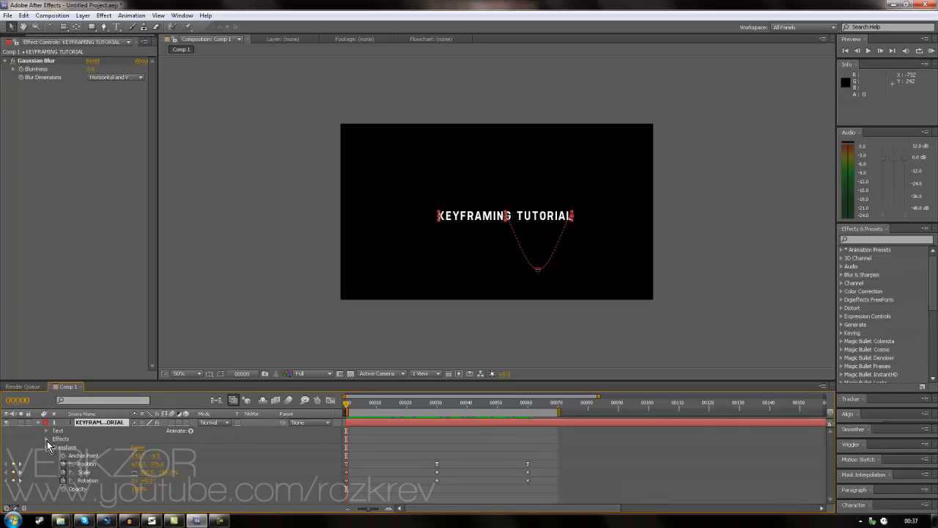
pyautogui.click(47, 440)
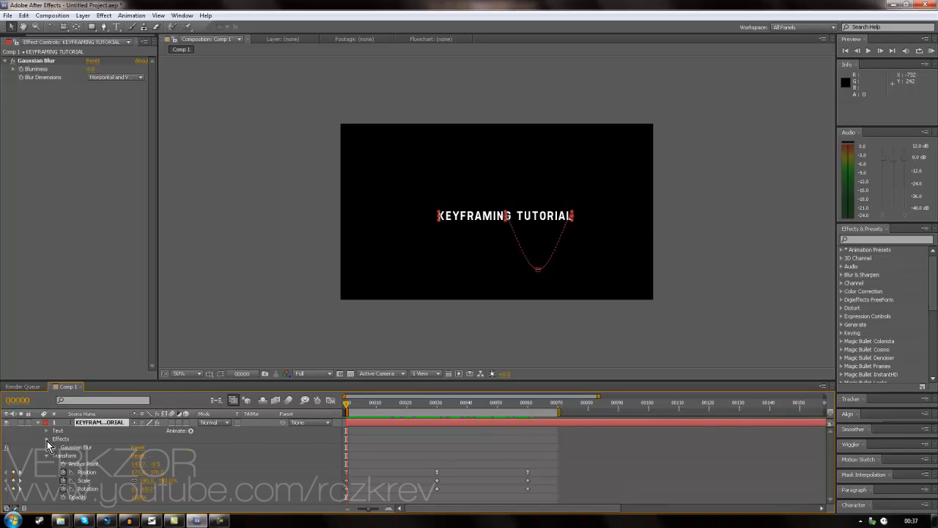
pyautogui.click(56, 449)
pyautogui.moveTo(830, 461); pyautogui.dragTo(830, 468)
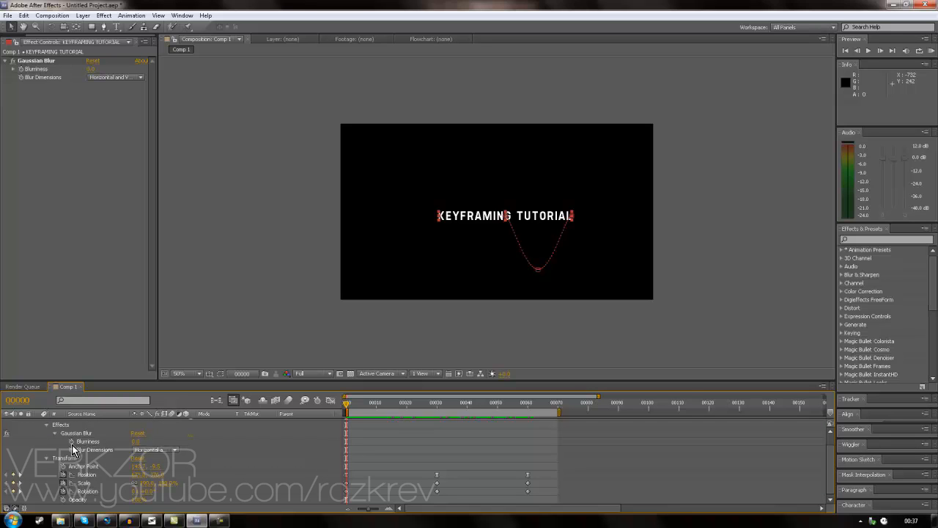
# Set the Gaussian Blur's Blurriness to 10 and create a keyframe for it at frame 0
pyautogui.click(136, 442)
pyautogui.write('10')
pyautogui.press('Return')
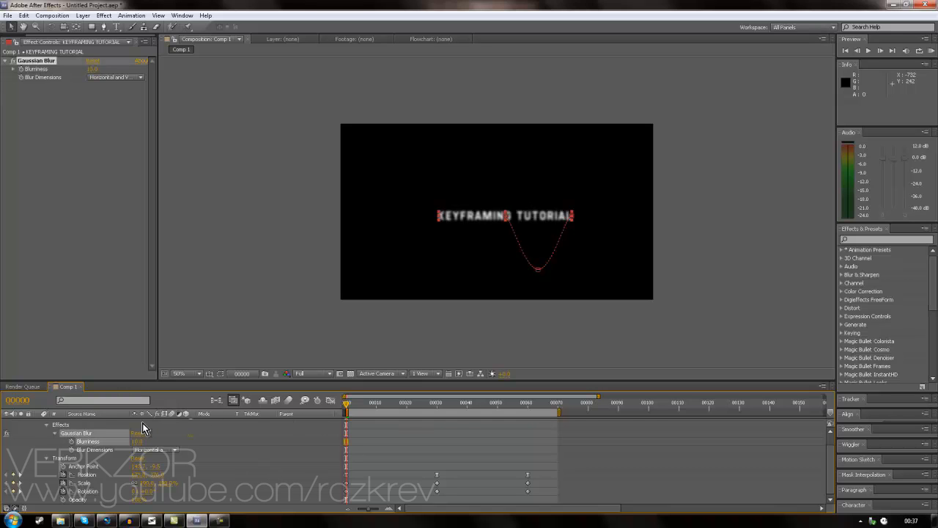
pyautogui.click(72, 443)
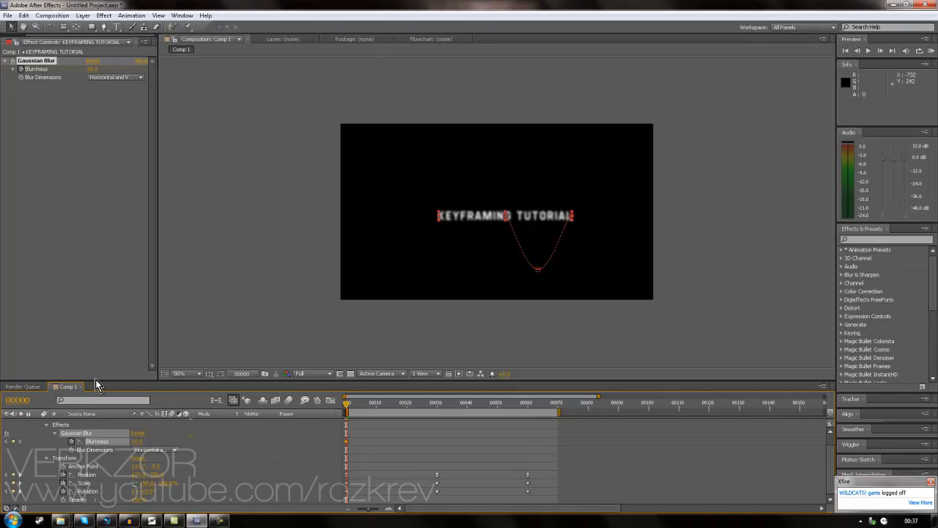
# Add a Blurriness keyframe of 0 at frame 60 and preview the animation from the start
pyautogui.moveTo(348, 408); pyautogui.dragTo(528, 415)
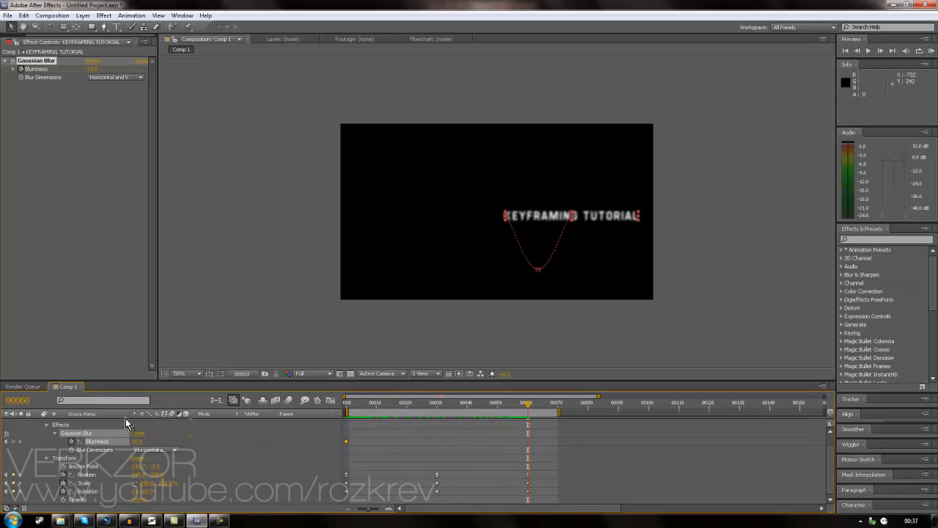
pyautogui.moveTo(136, 441); pyautogui.dragTo(1, 436)
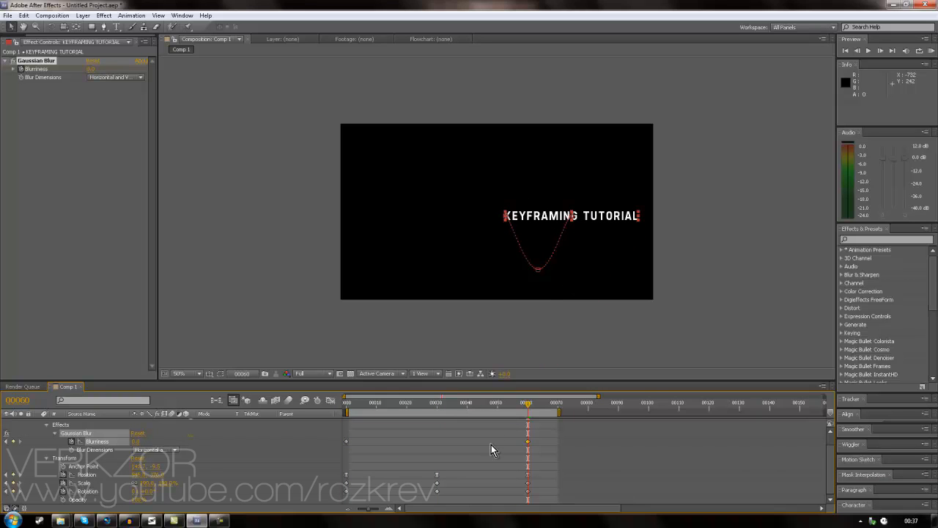
pyautogui.moveTo(530, 410); pyautogui.dragTo(334, 404)
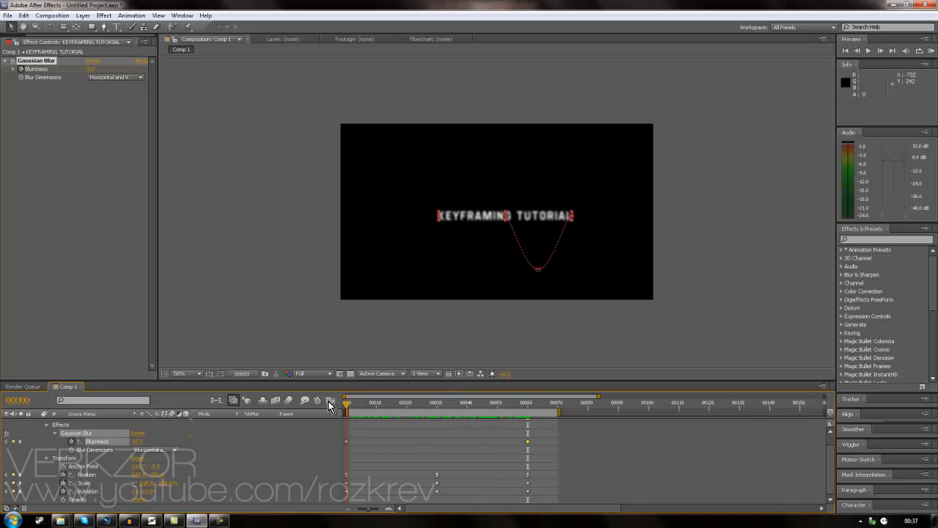
pyautogui.press('KP_0')
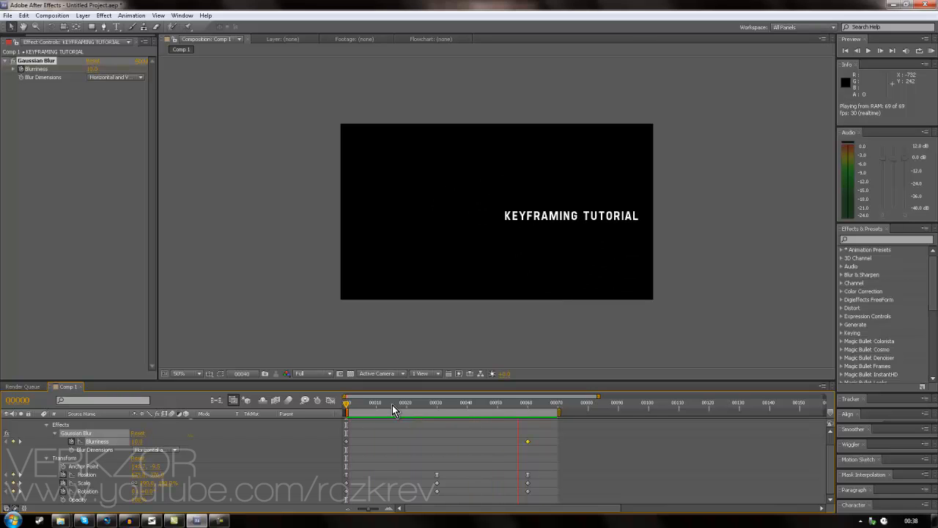
# Create a new red solid layer above the text layer with the current time at frame 0
pyautogui.moveTo(349, 404)
pyautogui.mouseDown()
pyautogui.moveTo(546, 392)
pyautogui.moveTo(344, 394)
pyautogui.mouseUp()
pyautogui.click(83, 15)
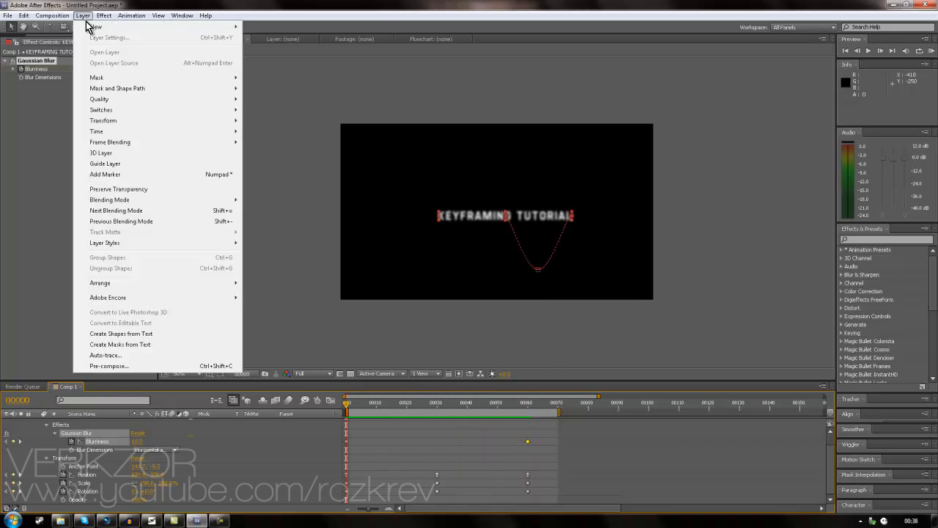
pyautogui.moveTo(96, 27)
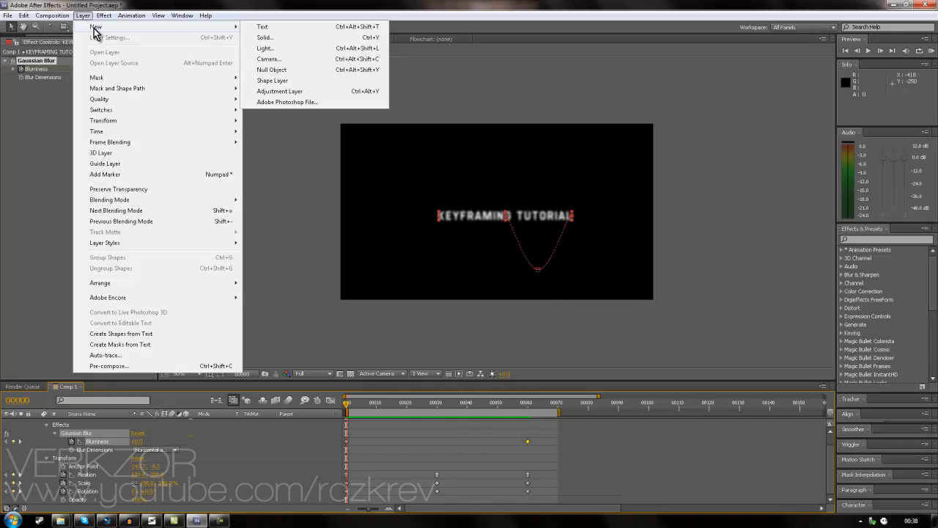
pyautogui.click(264, 37)
pyautogui.click(707, 290)
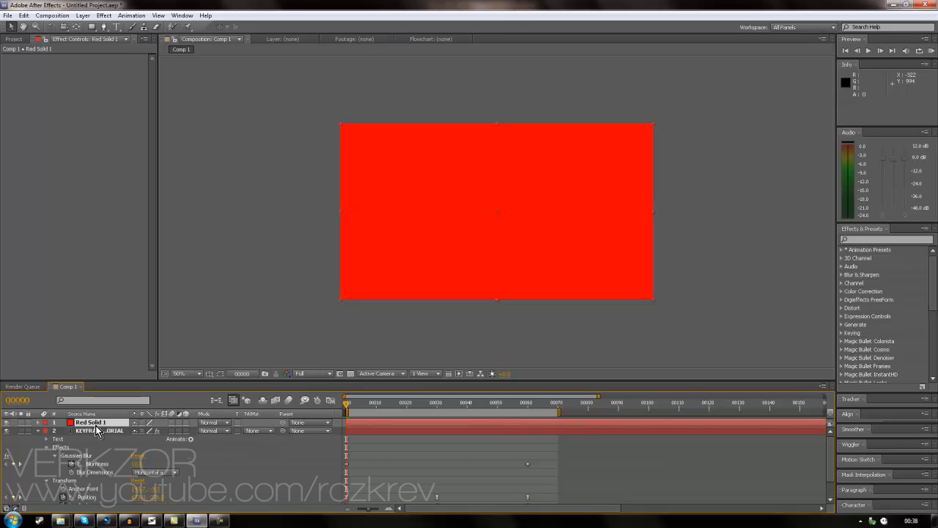
# Keyframe the red solid's Position at frames 0 and 60, moving it down below the frame to about 634, 1090
pyautogui.press('p')
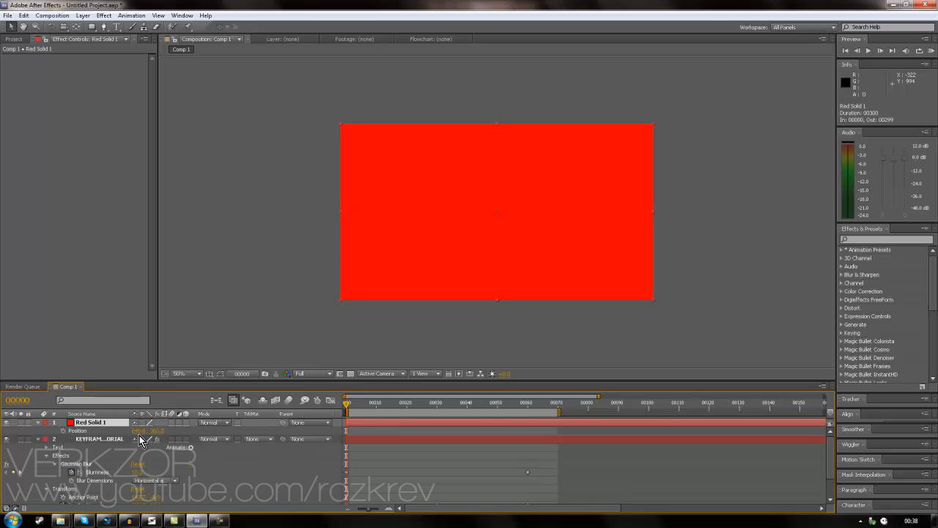
pyautogui.click(63, 431)
pyautogui.moveTo(345, 409); pyautogui.dragTo(350, 409)
pyautogui.click(527, 409)
pyautogui.moveTo(492, 231); pyautogui.dragTo(466, 395)
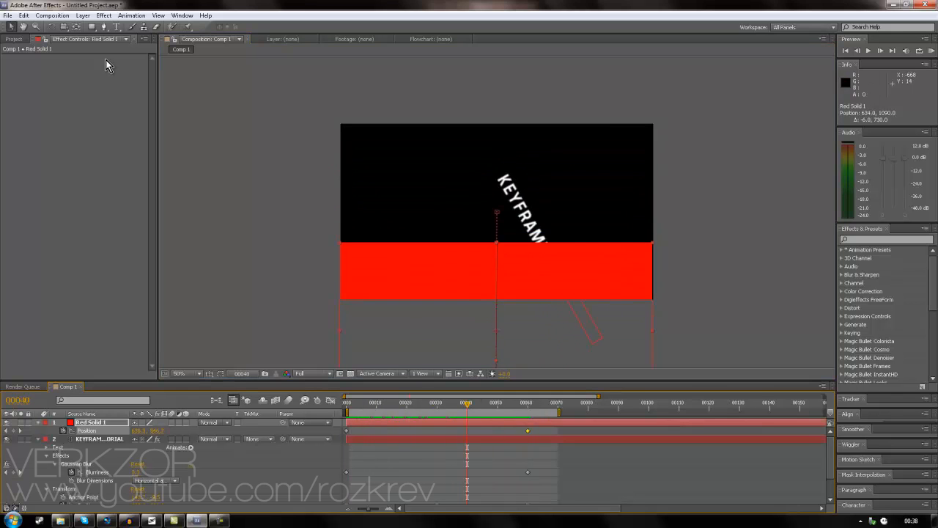
pyautogui.click(83, 15)
pyautogui.moveTo(205, 27)
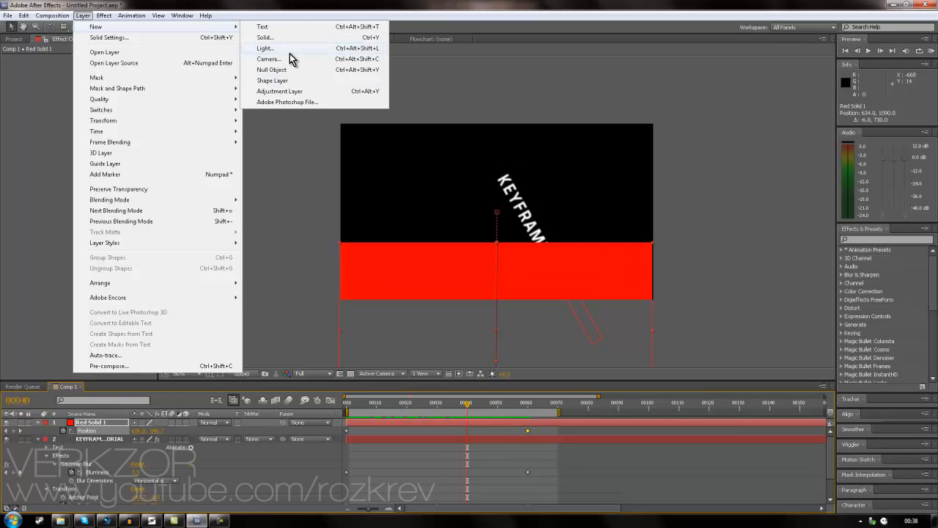
pyautogui.moveTo(104, 16)
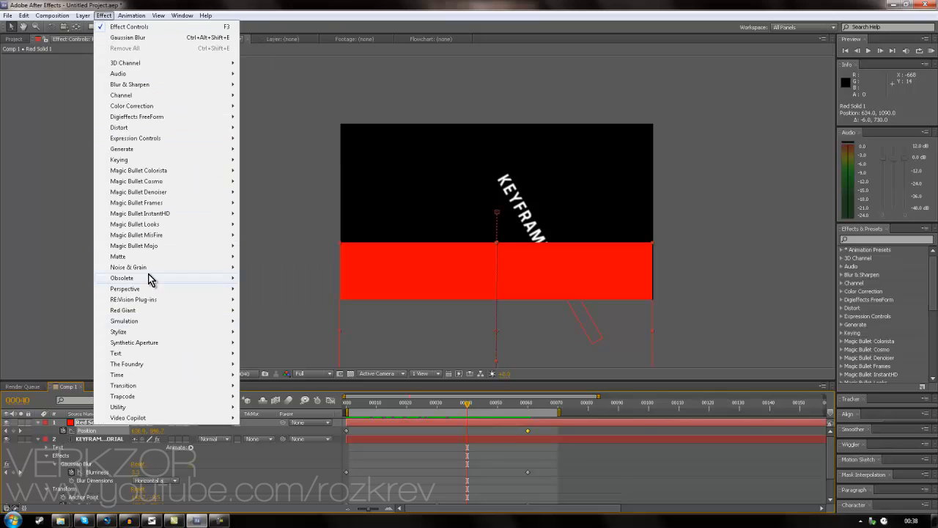
pyautogui.click(183, 4)
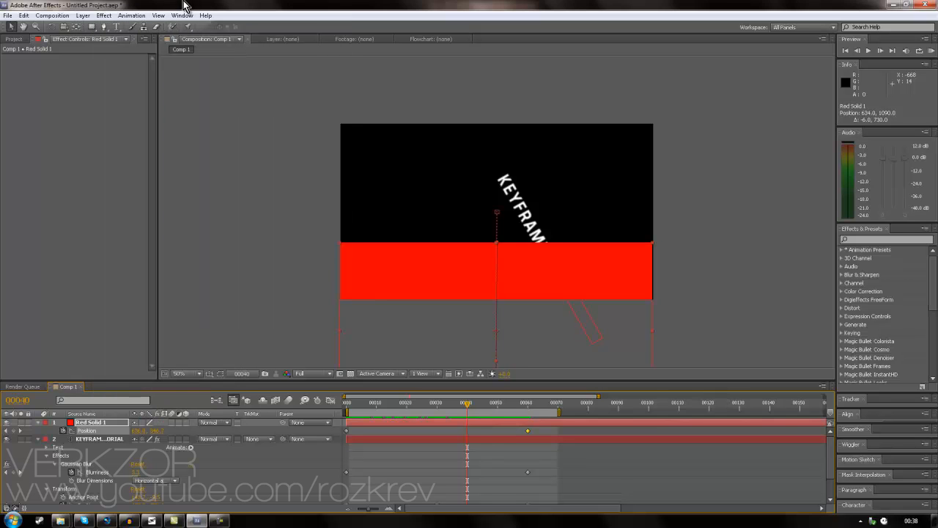